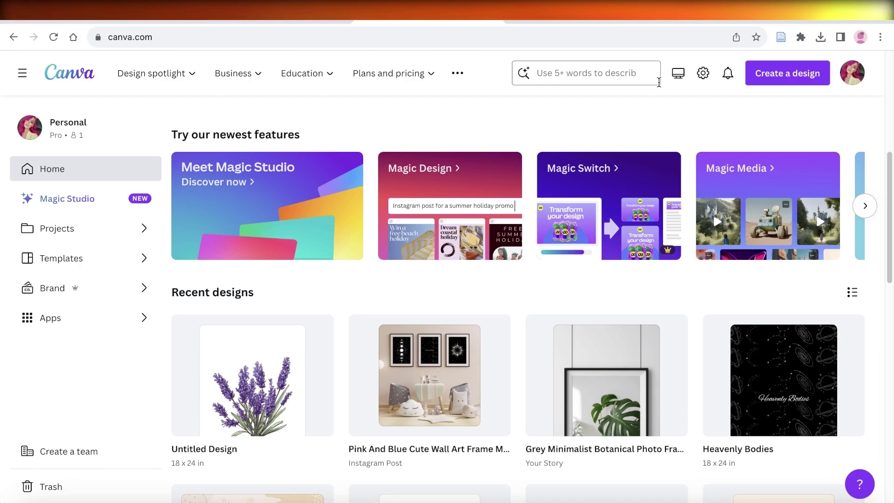
# Open the Pink And Blue Cute Wall Art Frame Mockup design from Recent designs.
pyautogui.click(392, 387)
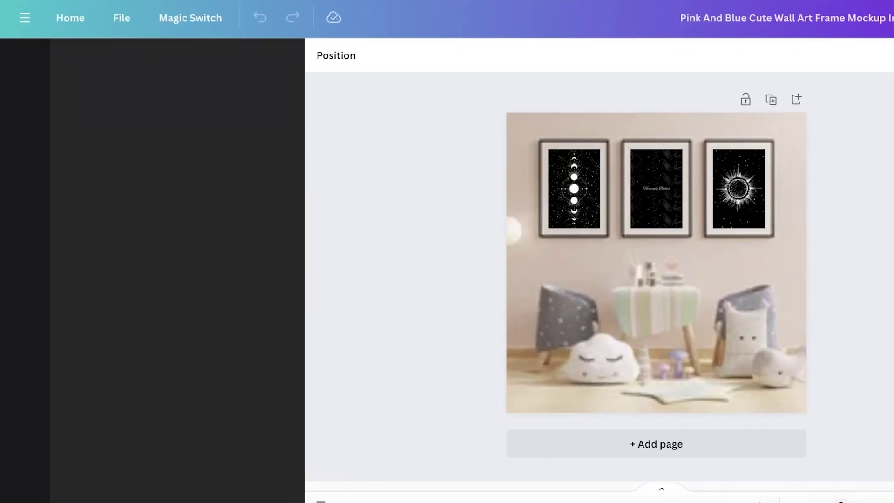
pyautogui.scroll(5, 601, 275)
pyautogui.scroll(-5, 719, 421)
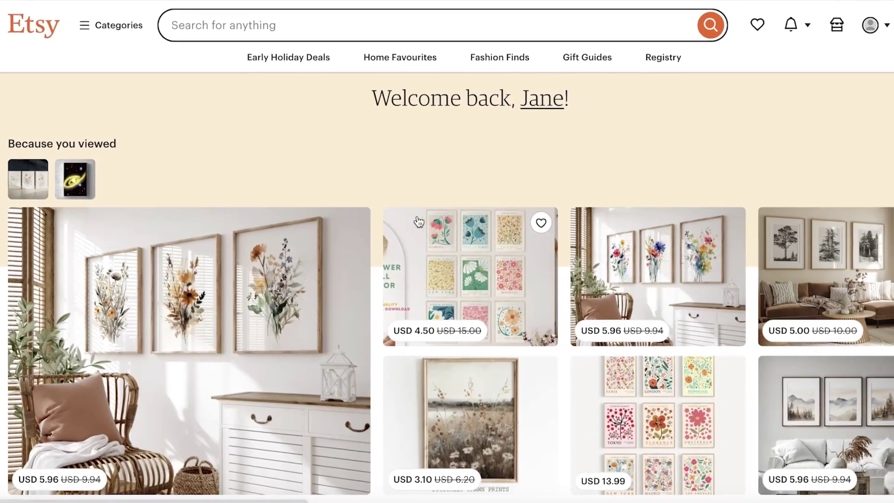
# Browse Etsy recommendations and read the WildKindPrints Kewpie Cowgirl Vinyl Sticker listing.
pyautogui.scroll(-15, 705, 167)
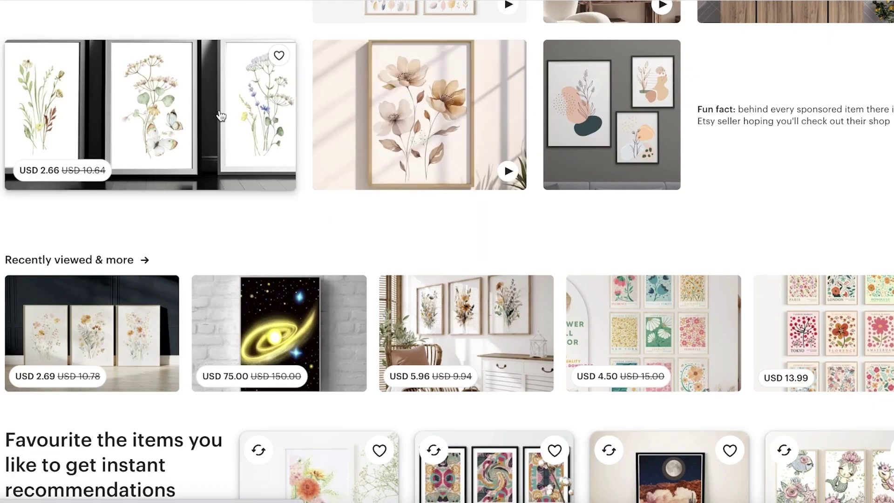
pyautogui.scroll(-8, 213, 133)
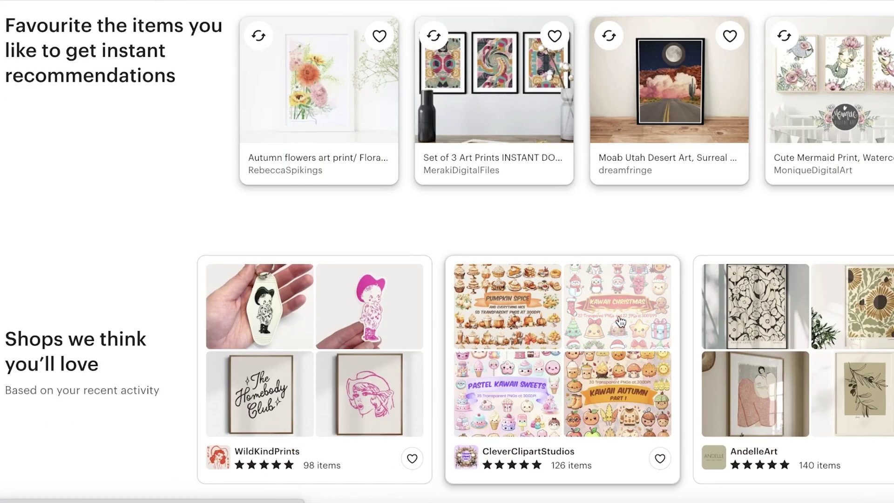
pyautogui.scroll(-15, 325, 354)
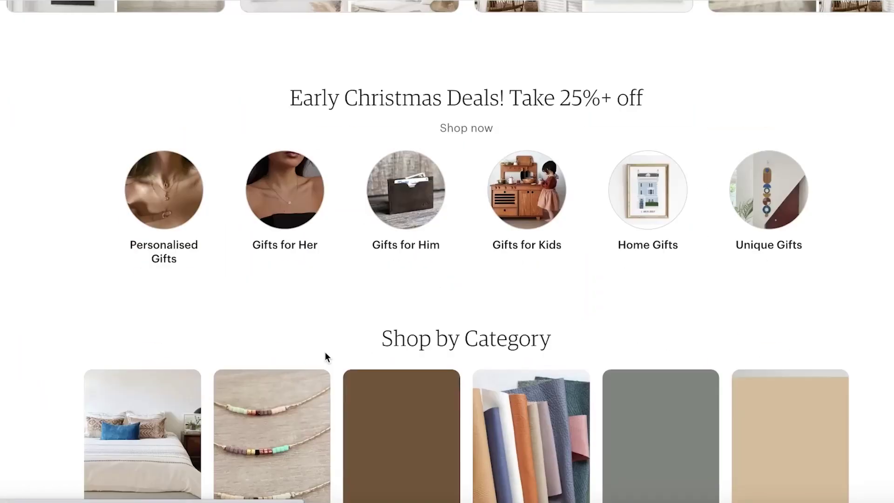
pyautogui.scroll(-15, 325, 342)
pyautogui.click(322, 178)
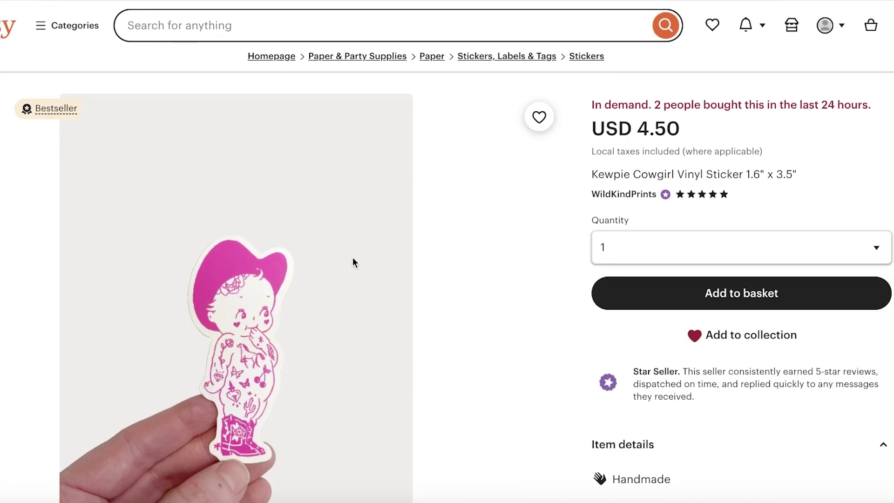
pyautogui.scroll(-8, 218, 252)
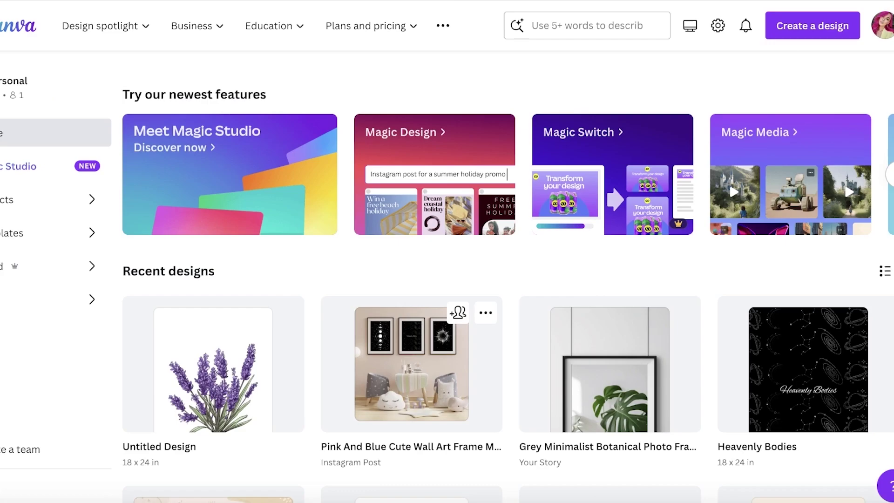
pyautogui.scroll(8, 429, 160)
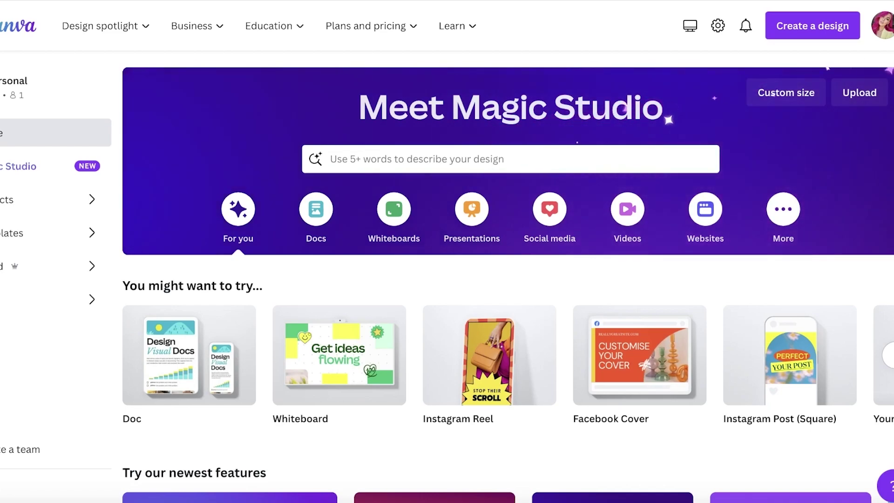
# Search Canva templates for 'mockups'.
pyautogui.click(887, 29)
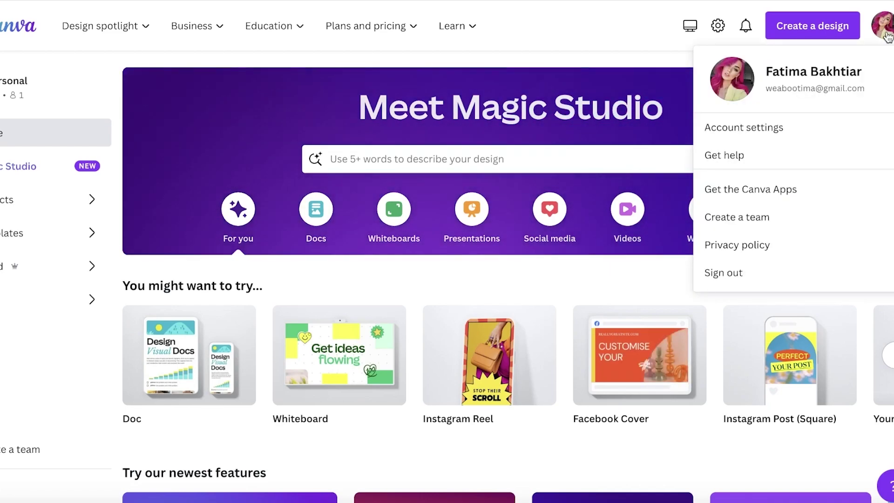
pyautogui.click(596, 106)
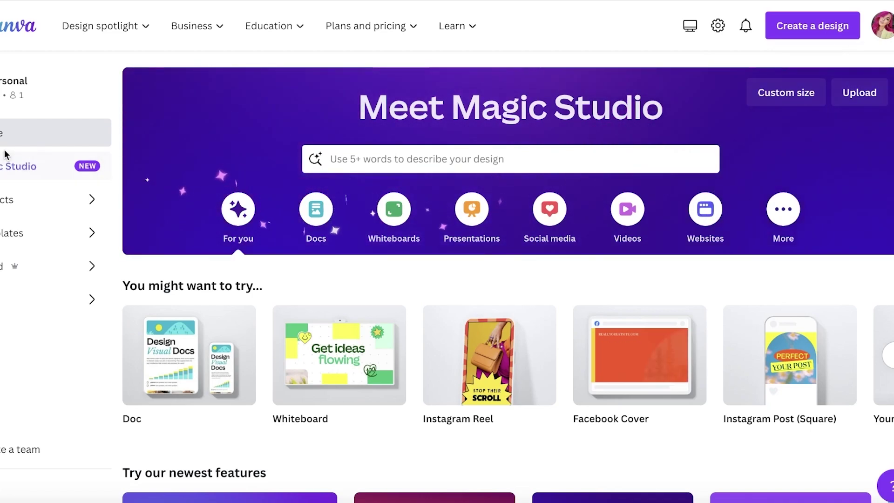
pyautogui.click(364, 169)
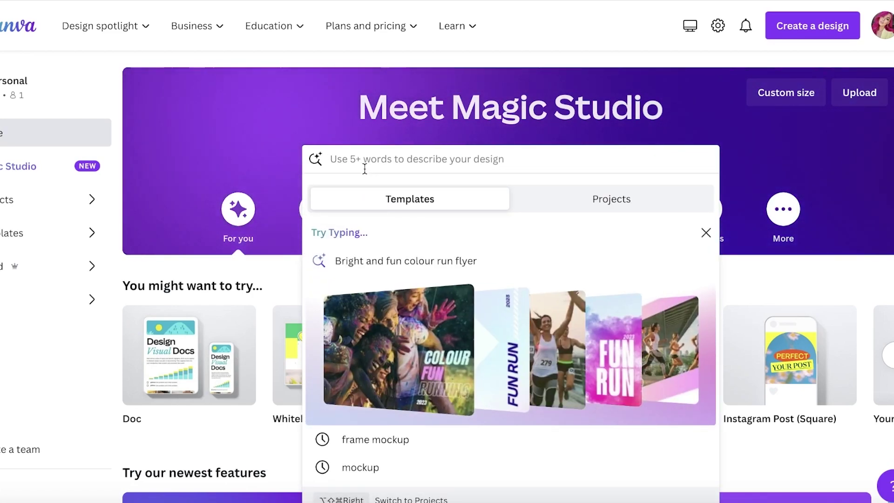
pyautogui.write('mockups')
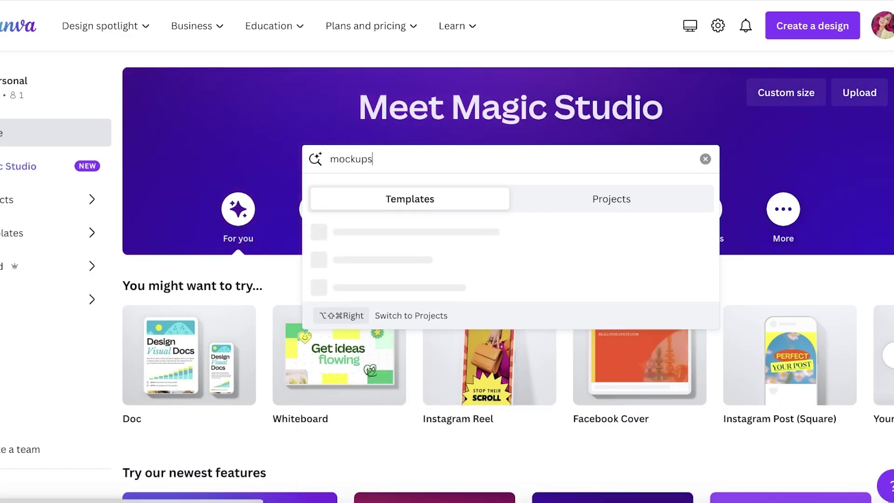
pyautogui.press('Return')
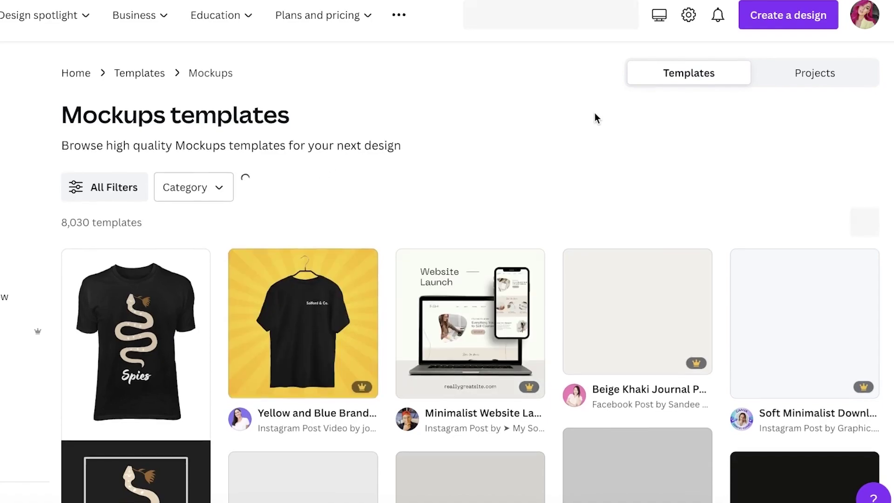
# Scroll through the Mockups template results grid.
pyautogui.scroll(-4, 597, 118)
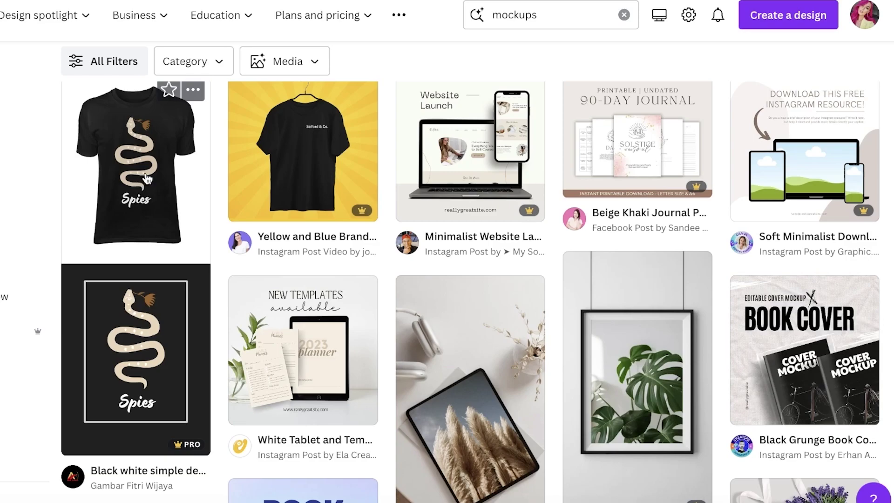
pyautogui.scroll(-3, 821, 235)
pyautogui.scroll(-5, 820, 234)
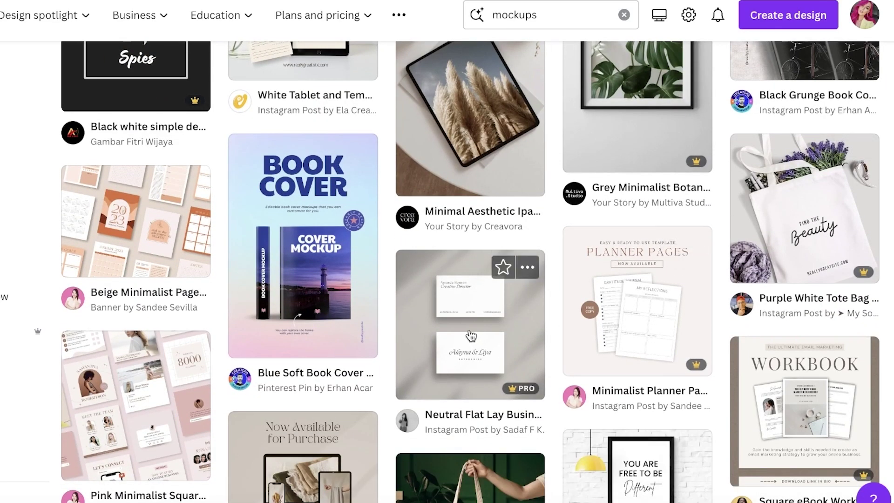
pyautogui.scroll(7, 389, 300)
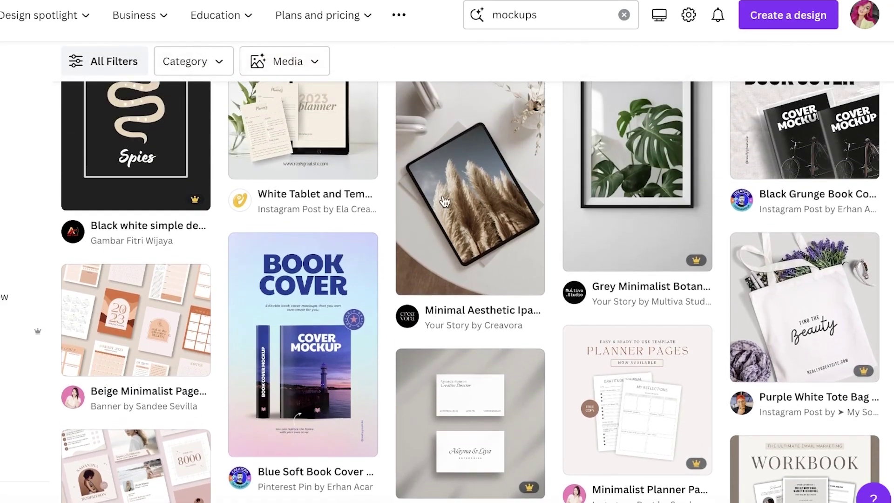
pyautogui.scroll(-15, 618, 212)
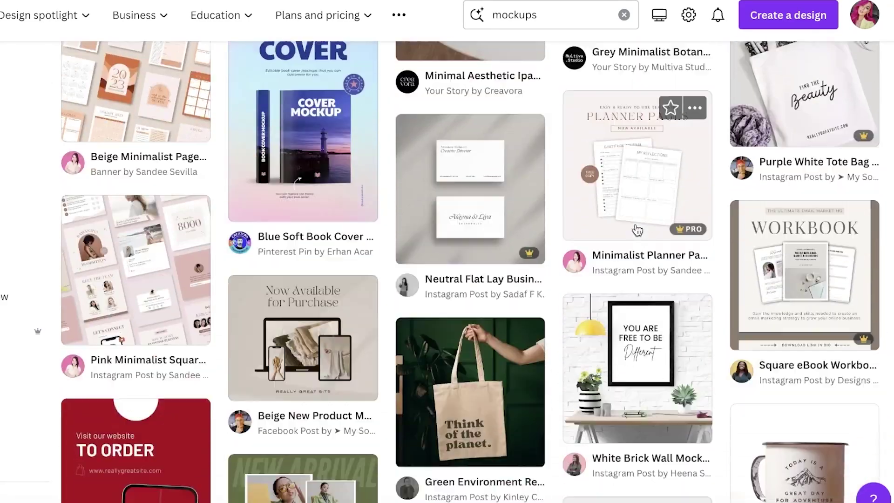
pyautogui.scroll(-14, 502, 208)
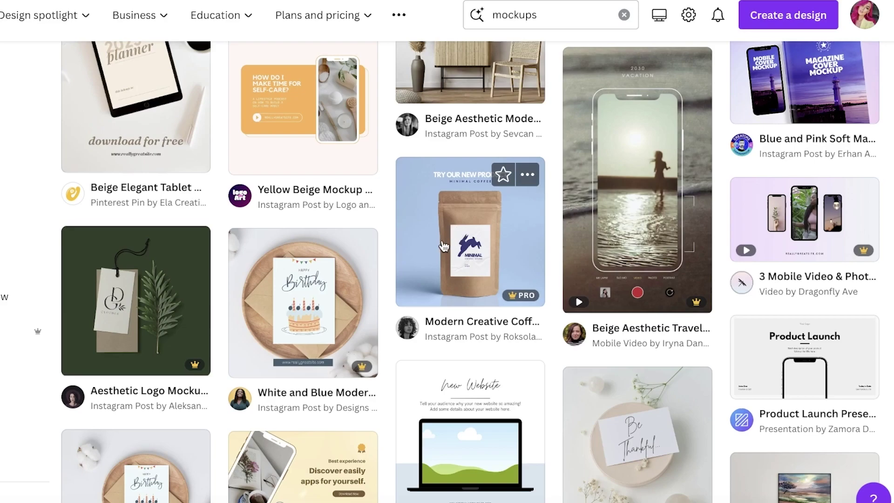
pyautogui.scroll(-5, 444, 247)
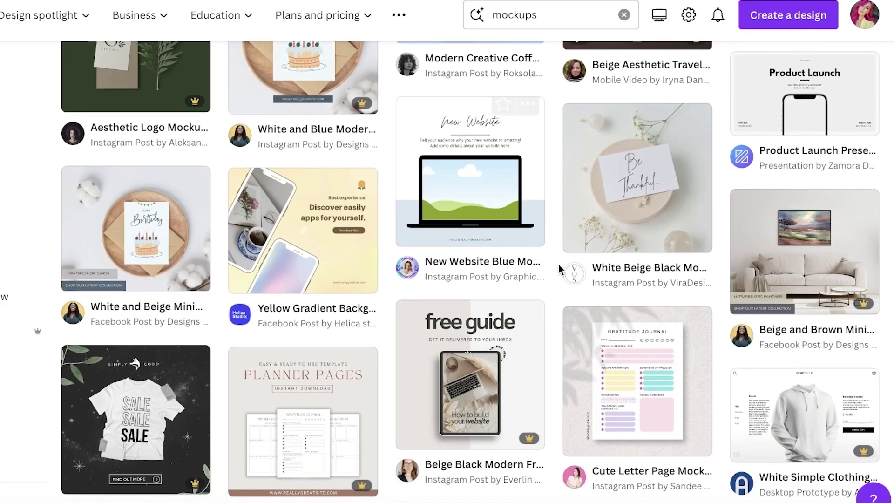
pyautogui.scroll(-3, 560, 270)
pyautogui.scroll(-5, 554, 270)
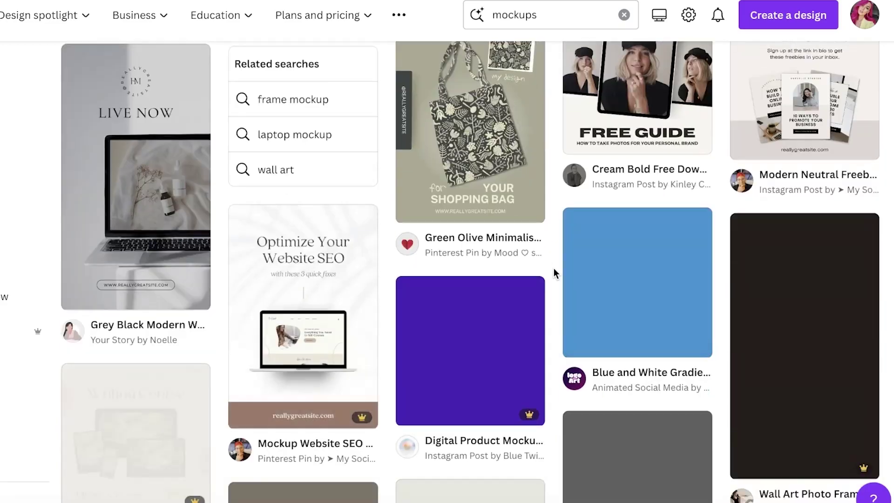
pyautogui.scroll(20, 552, 267)
pyautogui.scroll(-20, 517, 133)
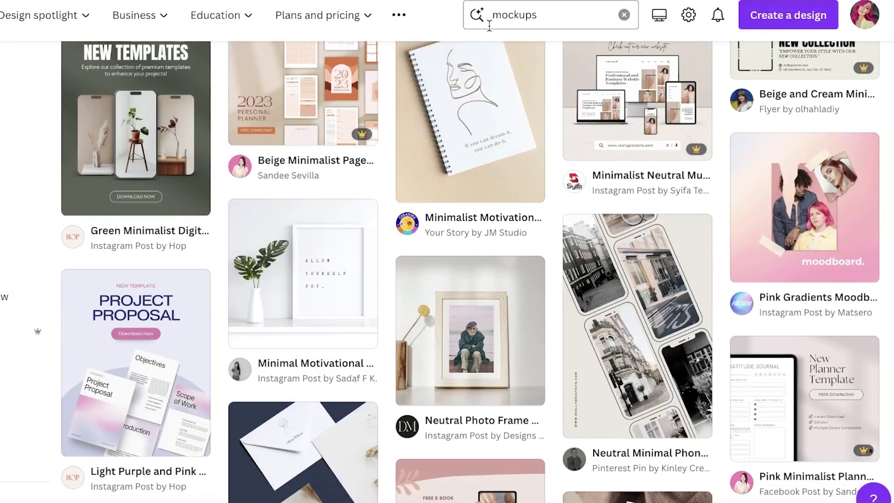
# Edit the search query, restore it to 'mockups', and scroll back to the top.
pyautogui.click(400, 18)
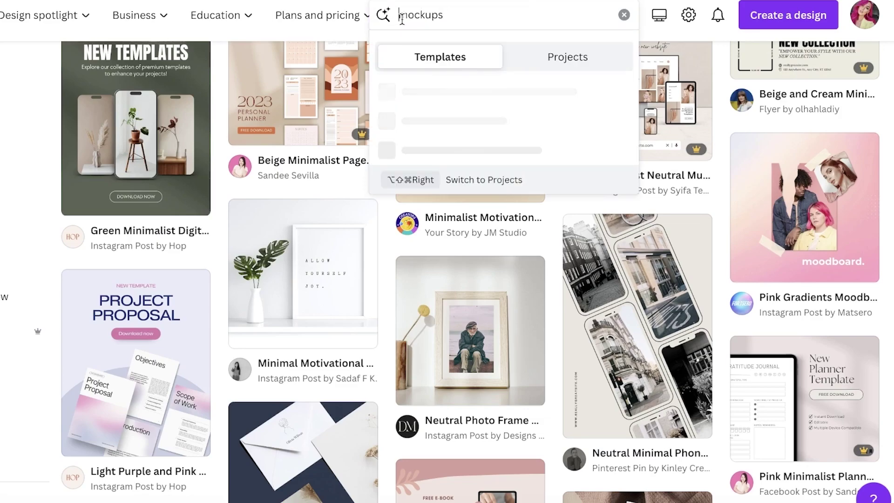
pyautogui.write('p')
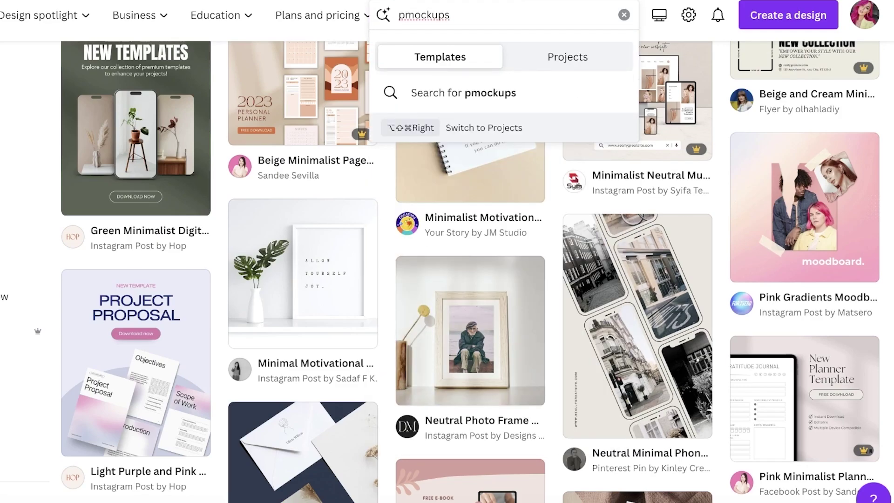
pyautogui.write('o')
pyautogui.press('BackSpace')
pyautogui.press('BackSpace')
pyautogui.write('p')
pyautogui.write('o')
pyautogui.press('BackSpace')
pyautogui.press('BackSpace')
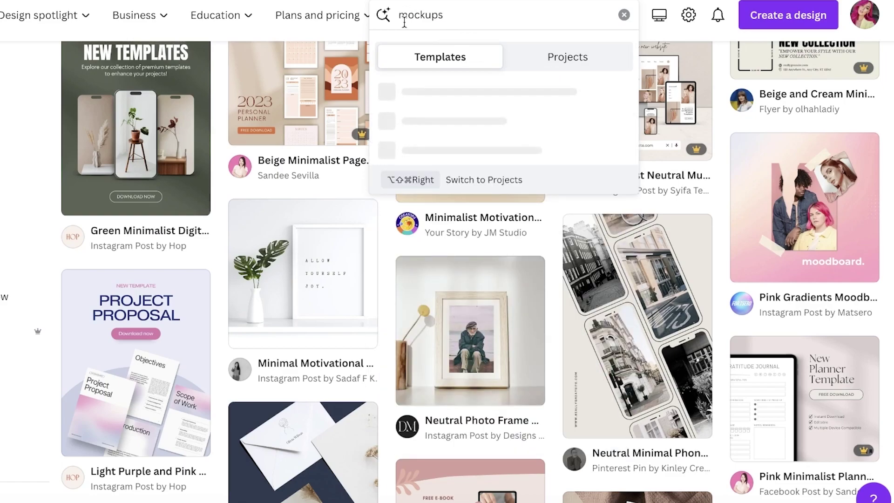
pyautogui.press('Escape')
pyautogui.scroll(-1, 656, 319)
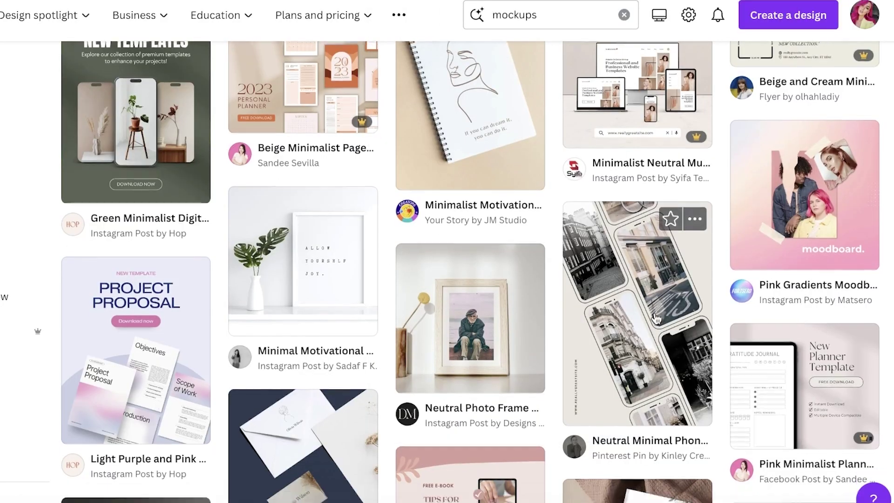
pyautogui.scroll(10, 657, 319)
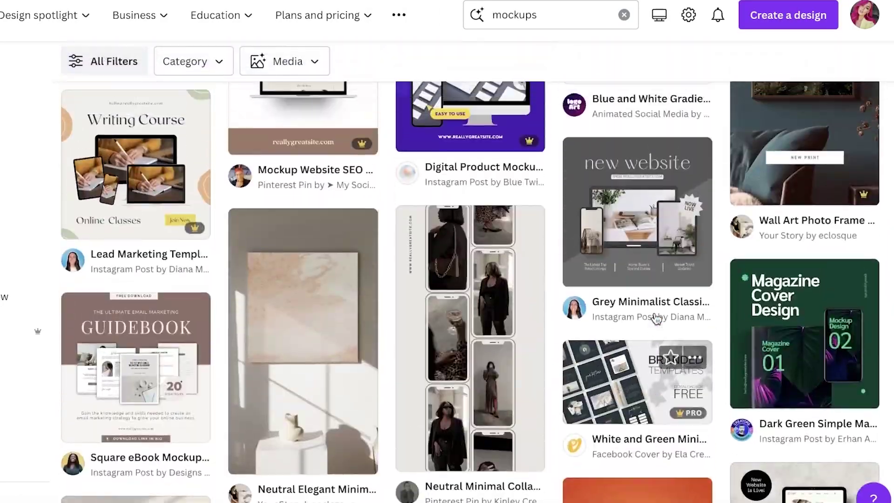
pyautogui.scroll(15, 657, 319)
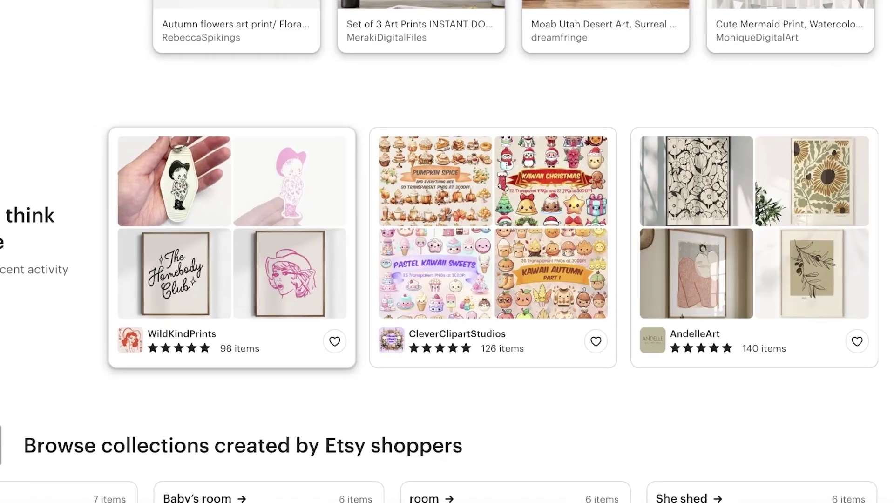
pyautogui.scroll(10, 525, 130)
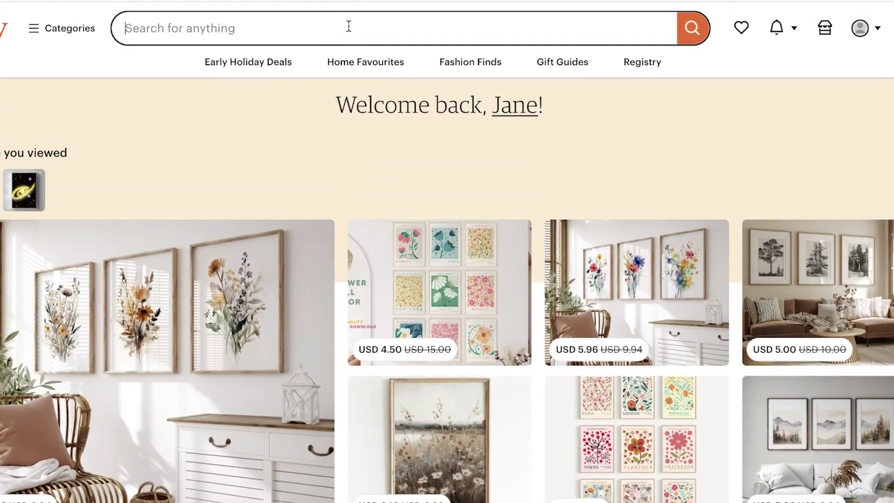
pyautogui.write('printed tshirt')
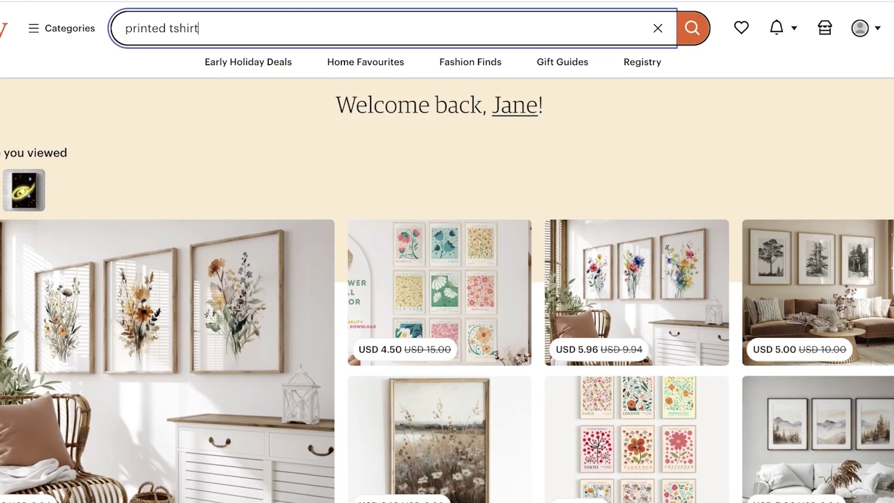
pyautogui.press('Return')
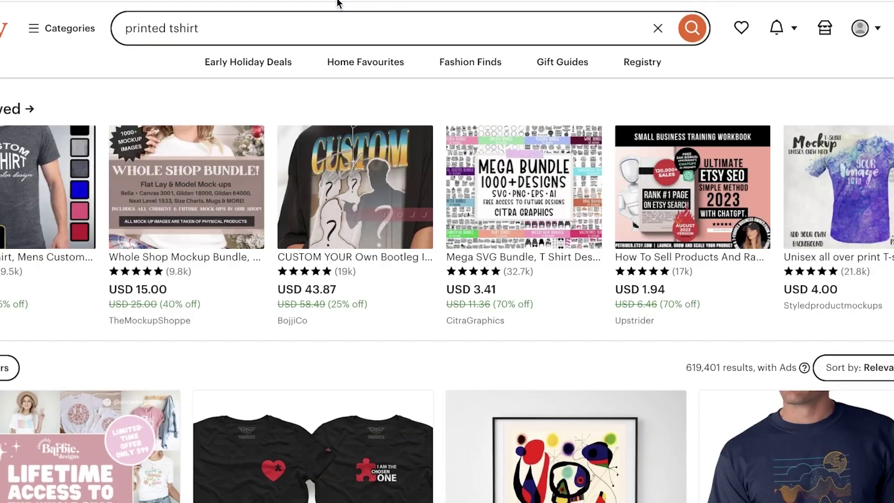
pyautogui.scroll(-10, 585, 191)
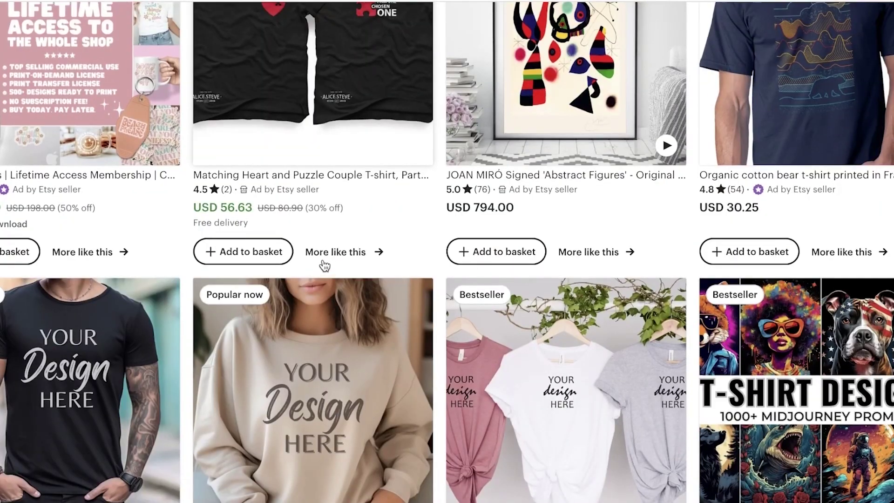
pyautogui.scroll(-3, 233, 256)
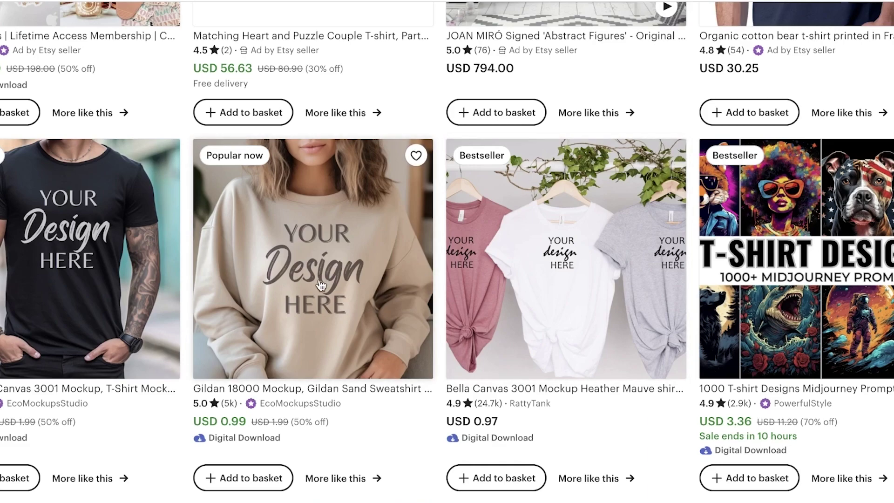
pyautogui.scroll(-5, 313, 306)
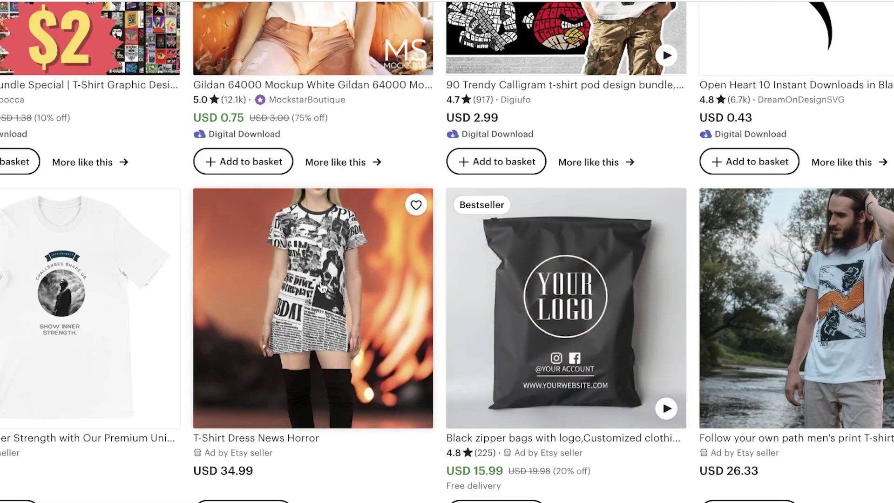
pyautogui.scroll(-4, 429, 223)
pyautogui.scroll(-6, 339, 223)
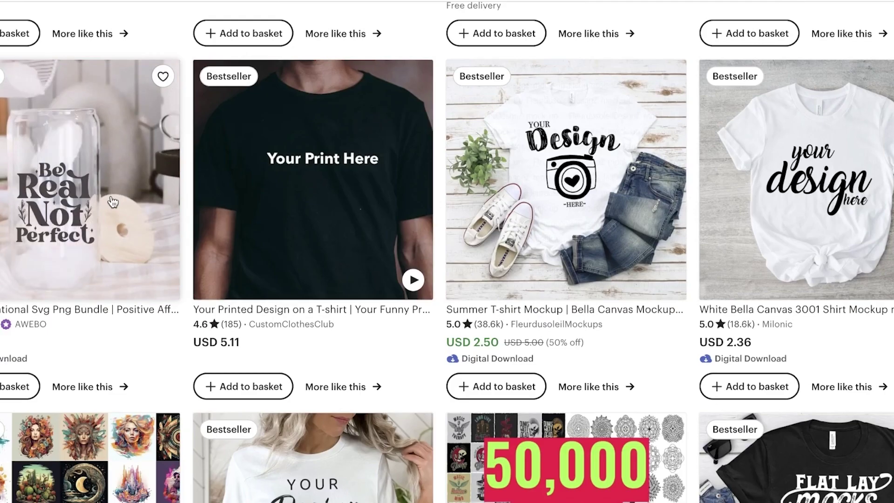
pyautogui.scroll(-5, 113, 202)
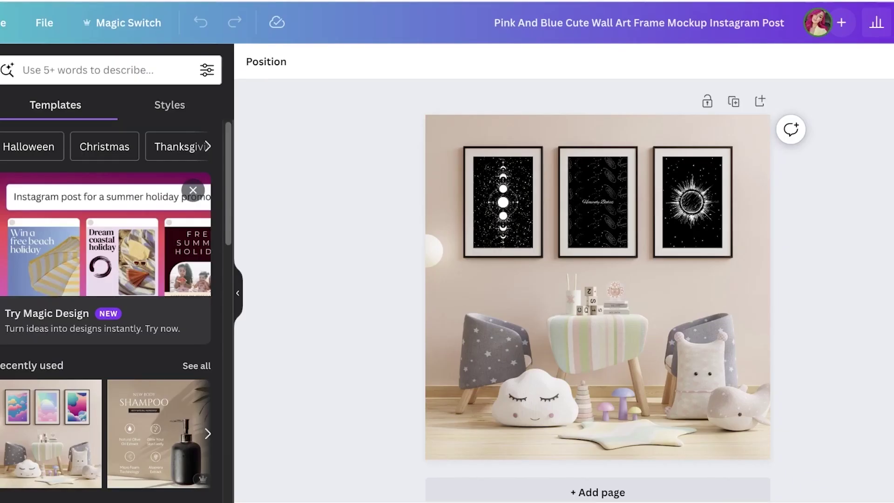
# Copy the style of the moon image in the first wall-art frame.
pyautogui.click(524, 189)
pyautogui.click(517, 231)
pyautogui.rightClick(500, 231)
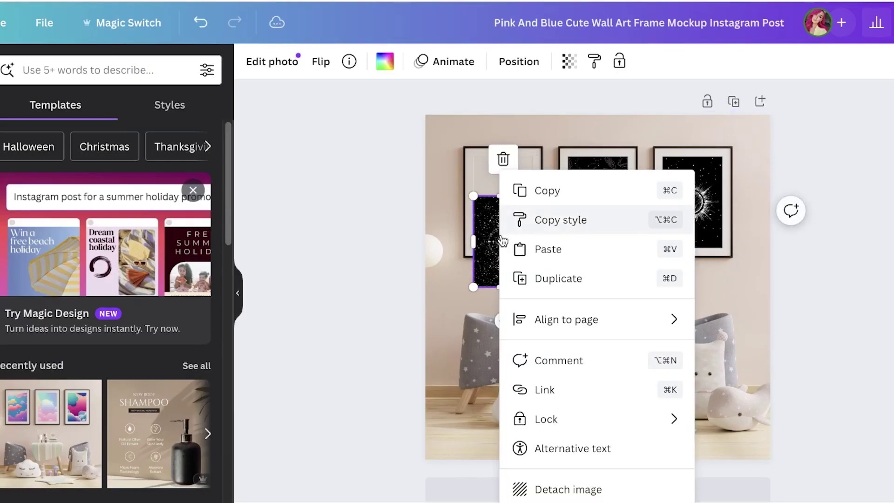
pyautogui.click(529, 214)
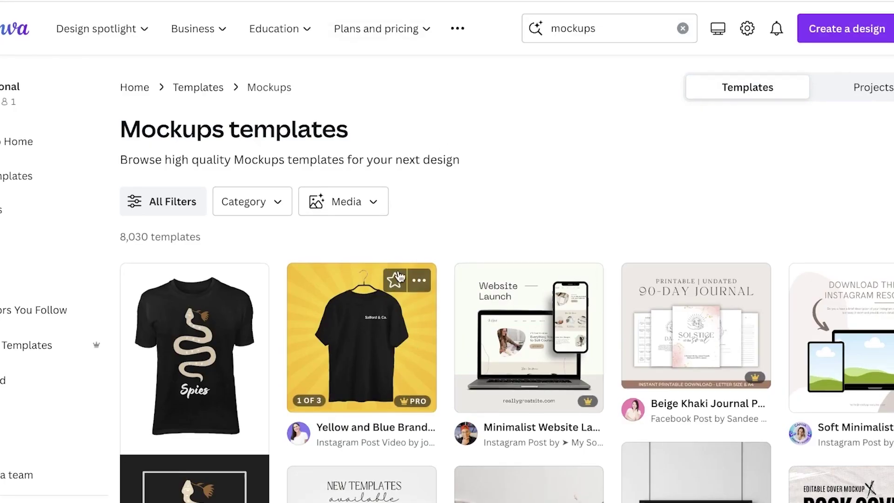
# Search the templates for 'clothing' and scroll the results.
pyautogui.scroll(-8, 549, 135)
pyautogui.scroll(-5, 550, 137)
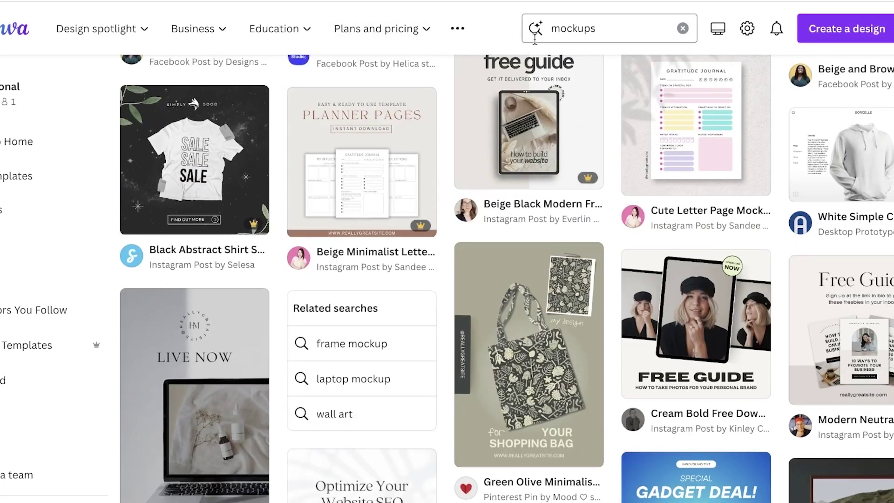
pyautogui.scroll(-10, 497, 128)
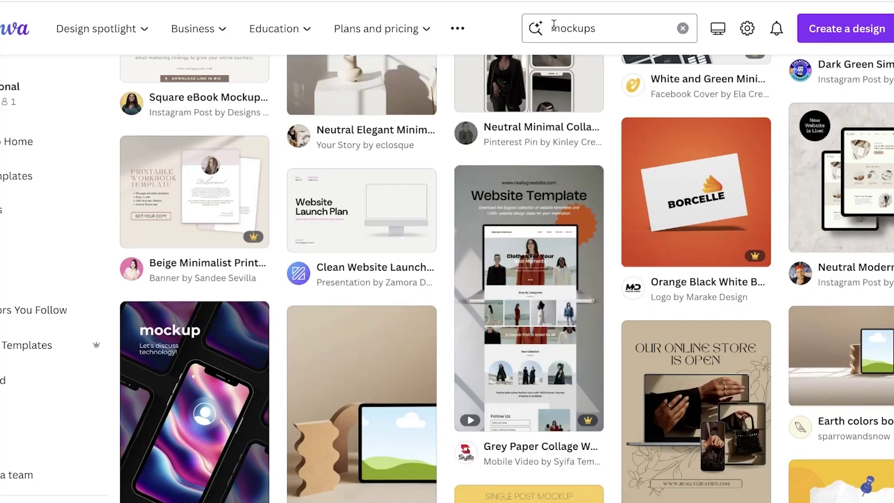
pyautogui.click(554, 26)
pyautogui.write('cl')
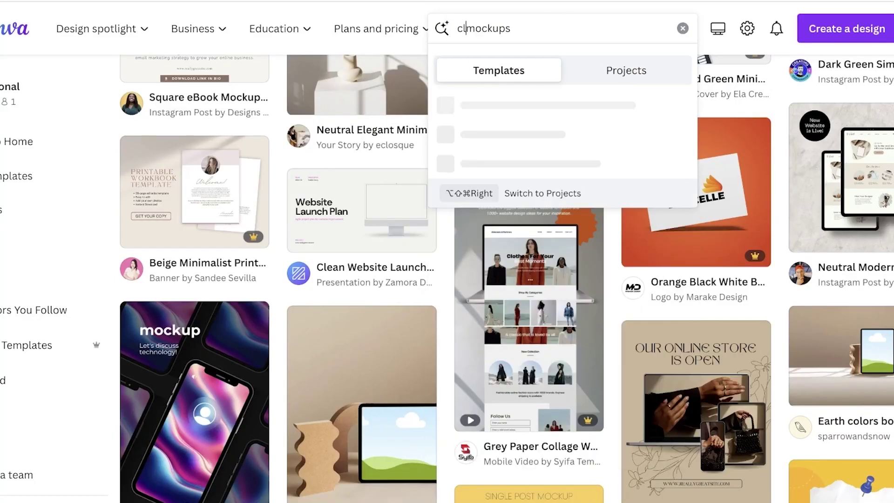
pyautogui.write('othing')
pyautogui.press('Return')
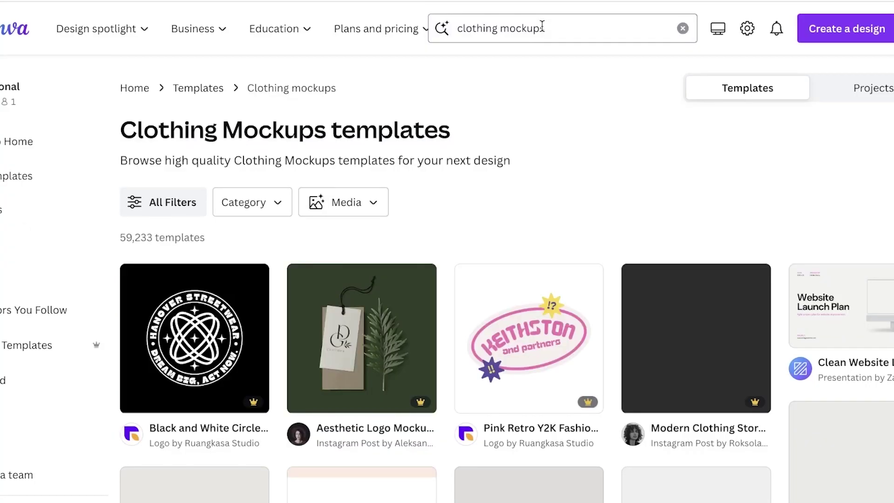
pyautogui.scroll(-4, 540, 139)
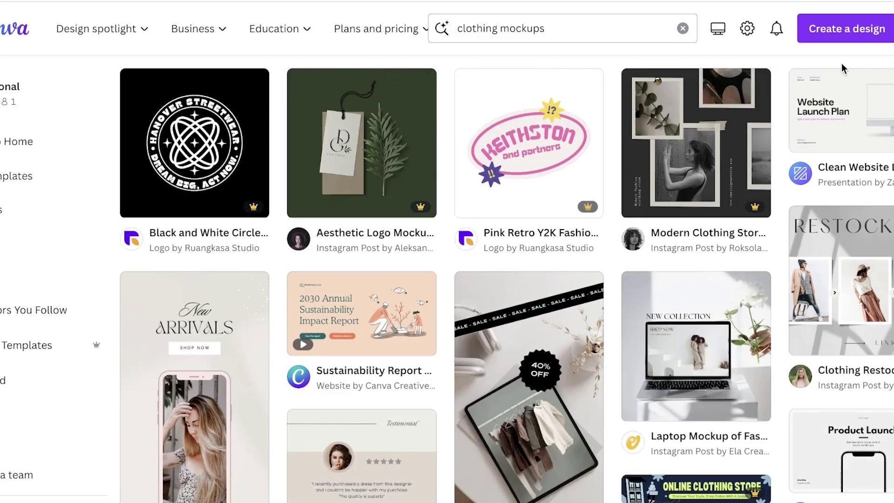
pyautogui.scroll(-3, 809, 137)
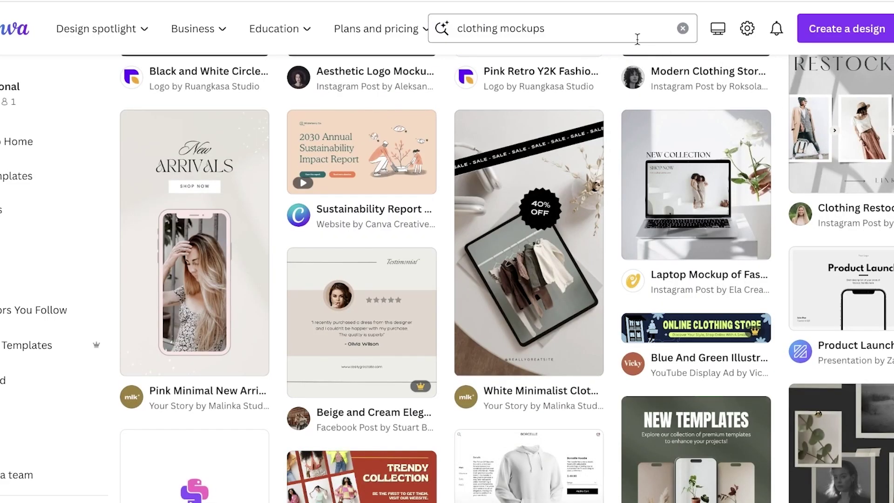
# Replace the search with 'ttshirt mockups' and view the results.
pyautogui.click(580, 18)
pyautogui.write('t')
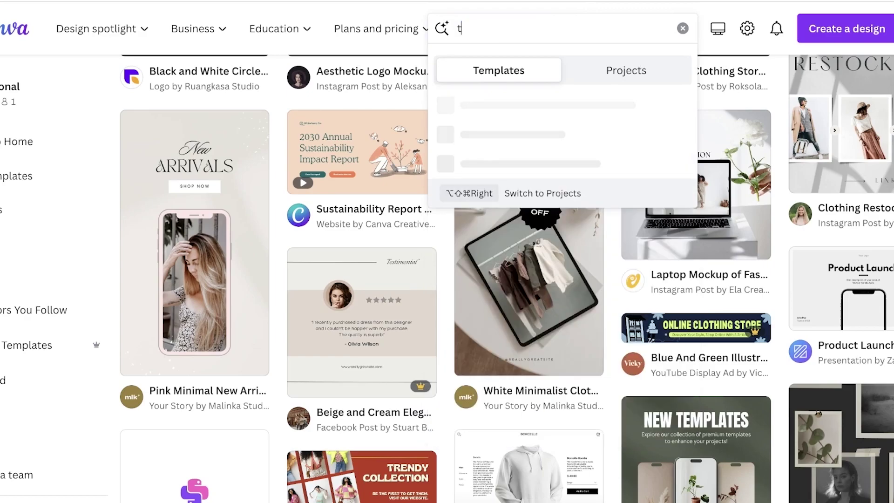
pyautogui.write('t')
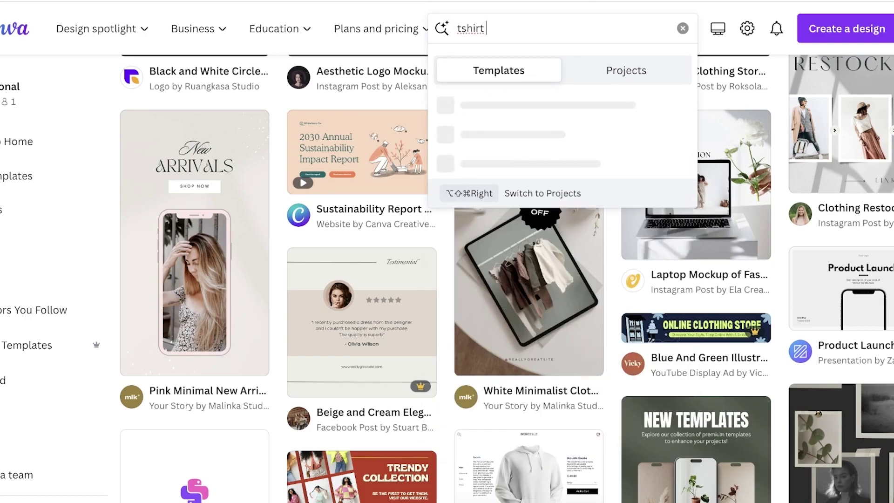
pyautogui.write('shirt mockups')
pyautogui.press('Return')
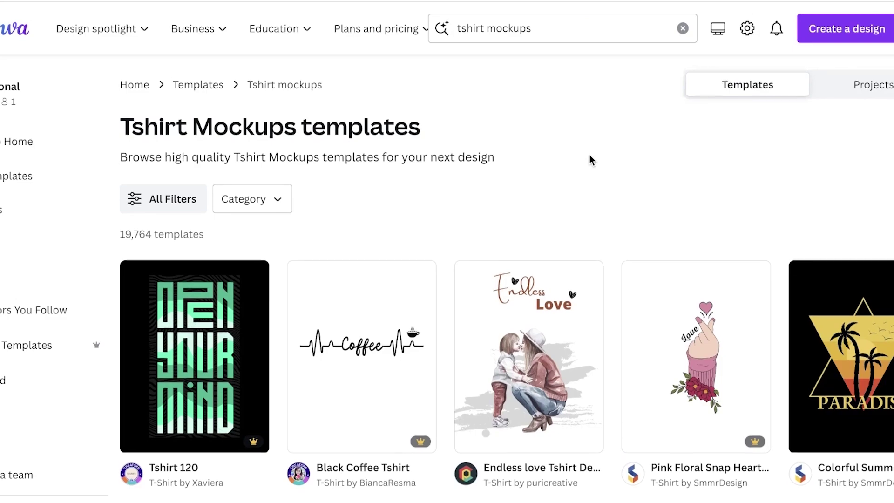
pyautogui.scroll(-10, 591, 159)
# Trim the query and browse all 8,030 Mockups templates.
pyautogui.click(486, 29)
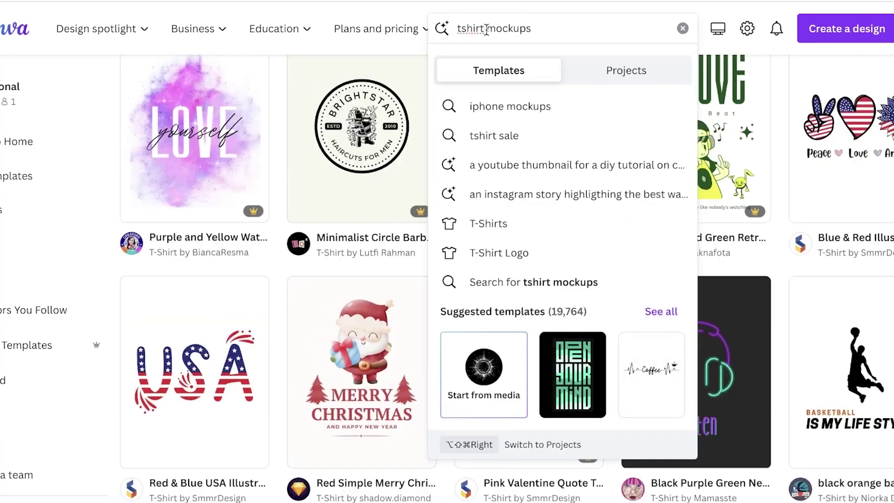
pyautogui.press('BackSpace')
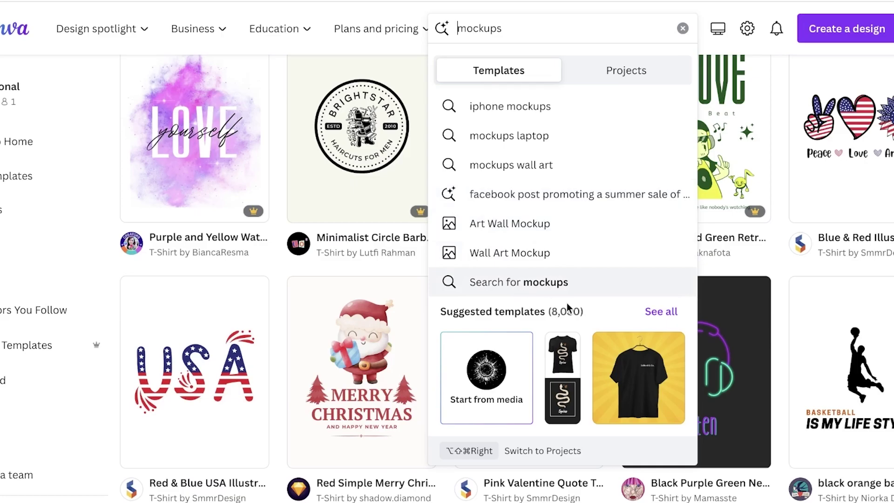
pyautogui.click(661, 311)
pyautogui.scroll(-10, 401, 154)
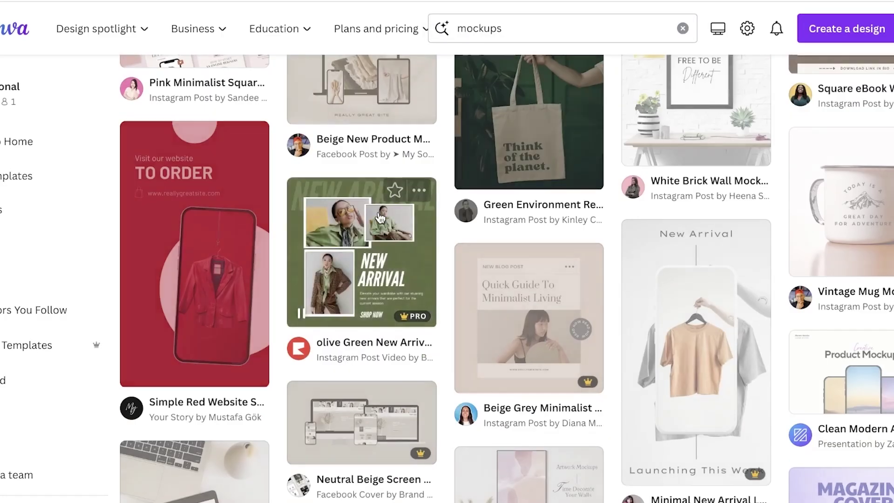
pyautogui.scroll(-15, 378, 225)
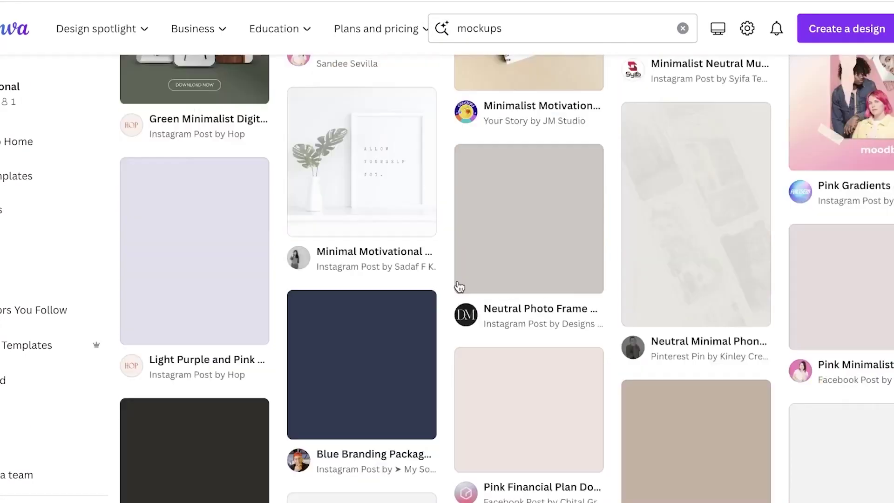
pyautogui.scroll(-5, 461, 287)
pyautogui.scroll(-5, 80, 419)
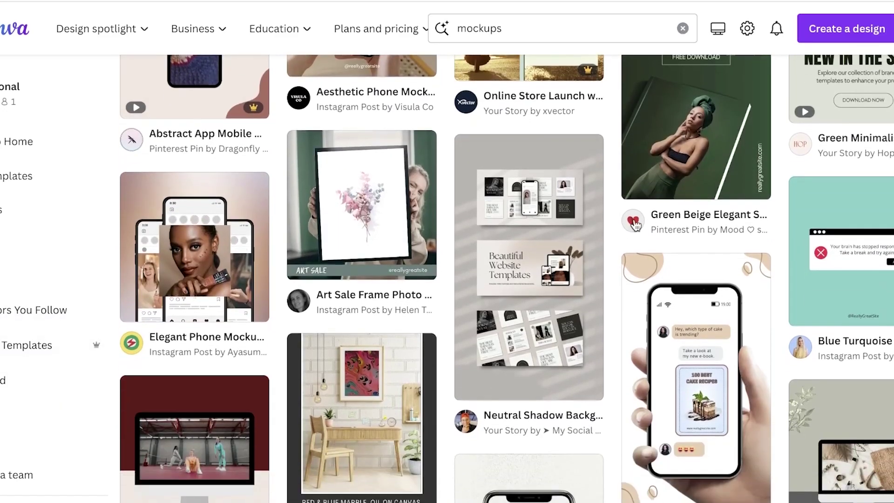
pyautogui.scroll(-20, 473, 226)
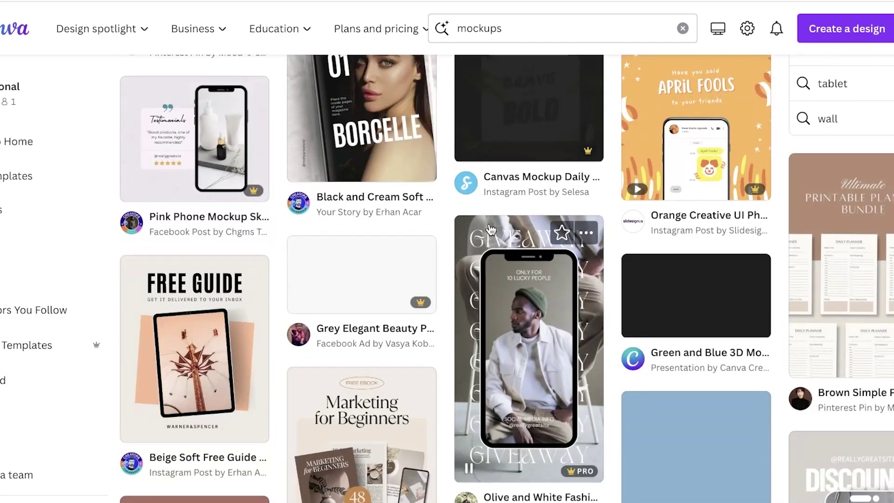
pyautogui.scroll(15, 495, 236)
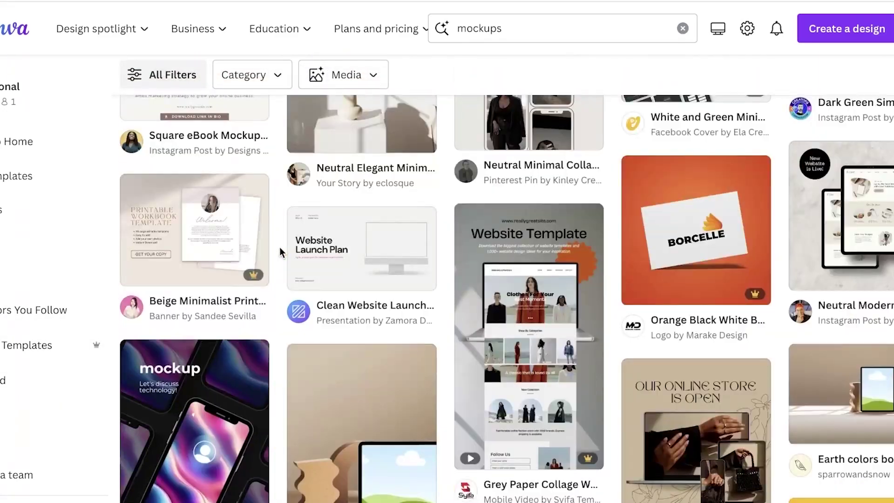
pyautogui.scroll(15, 270, 255)
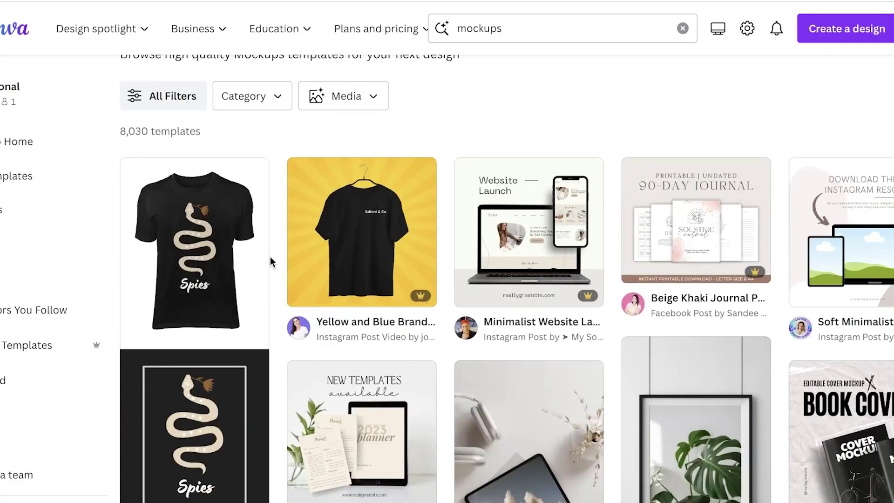
# Open the beige T-Shirt Flash Sale template from More like this and customize it.
pyautogui.click(194, 260)
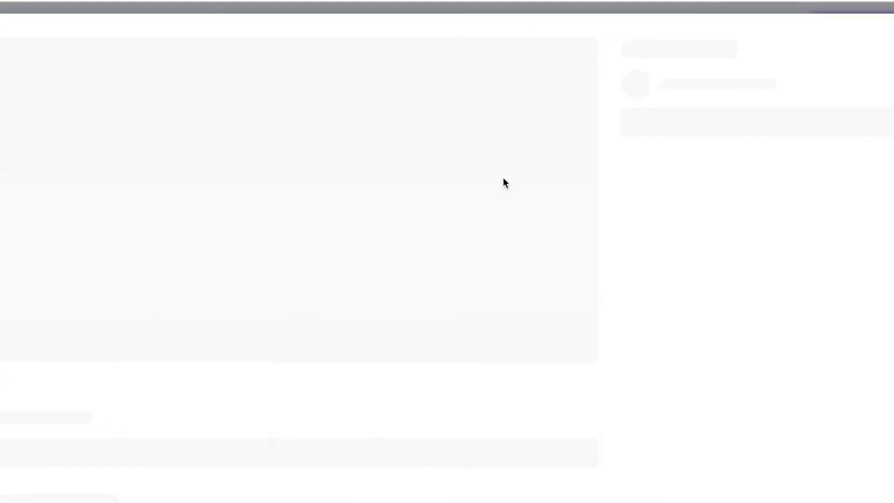
pyautogui.click(741, 169)
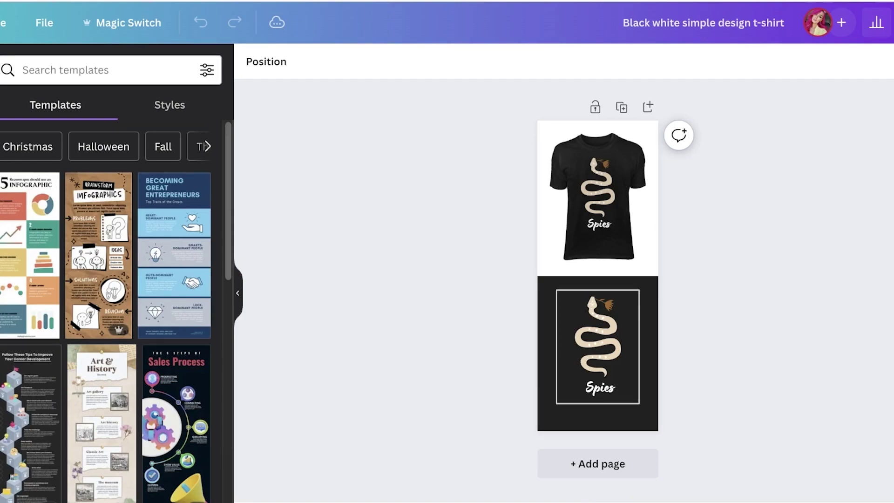
pyautogui.scroll(-10, 140, 280)
pyautogui.scroll(8, 200, 175)
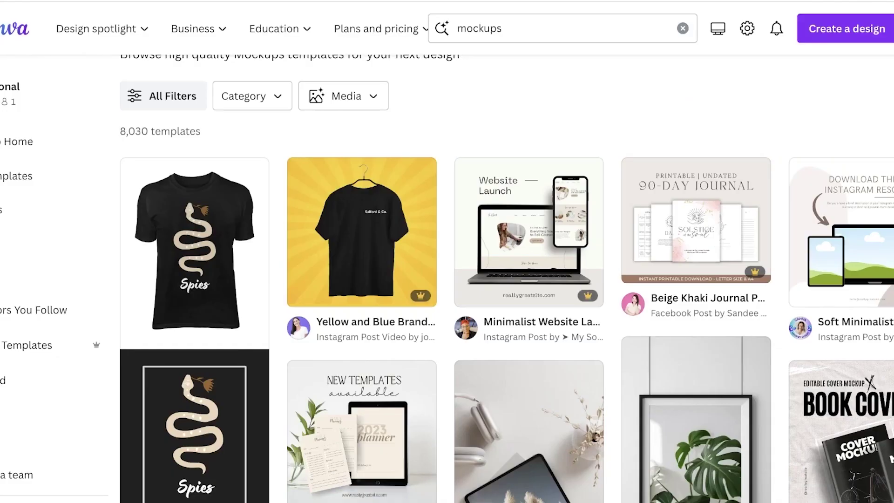
pyautogui.click(362, 233)
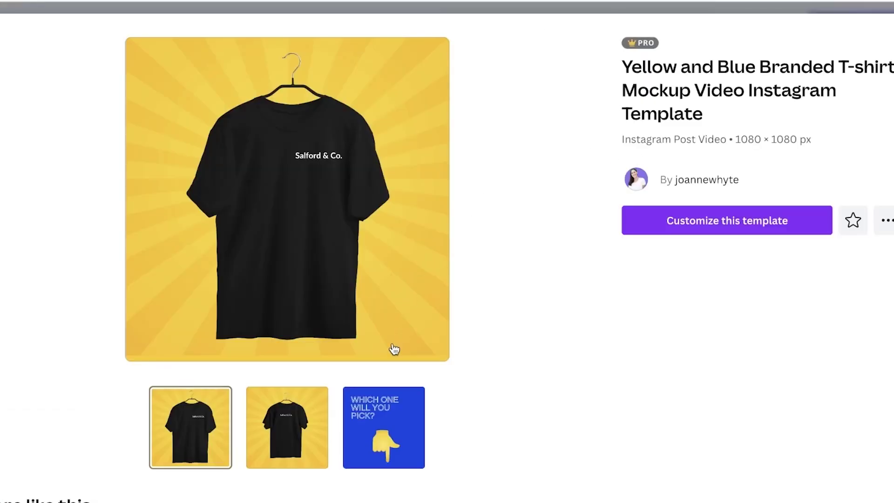
pyautogui.scroll(-8, 394, 349)
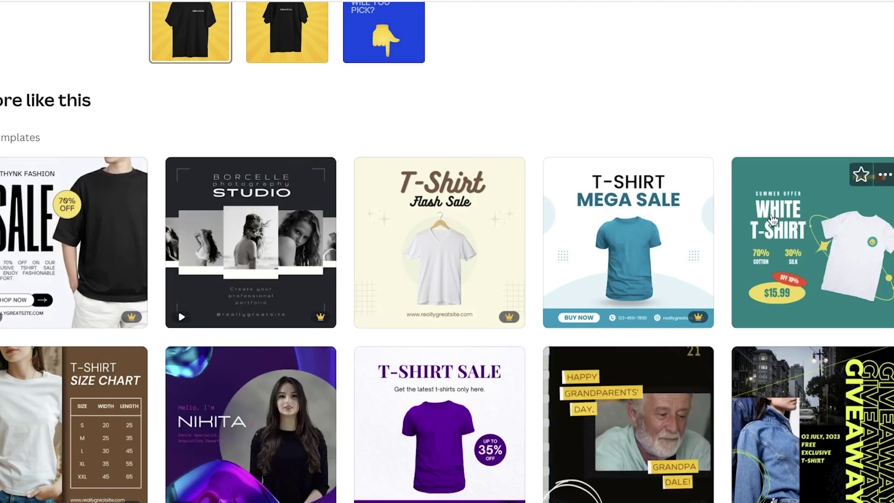
pyautogui.click(423, 251)
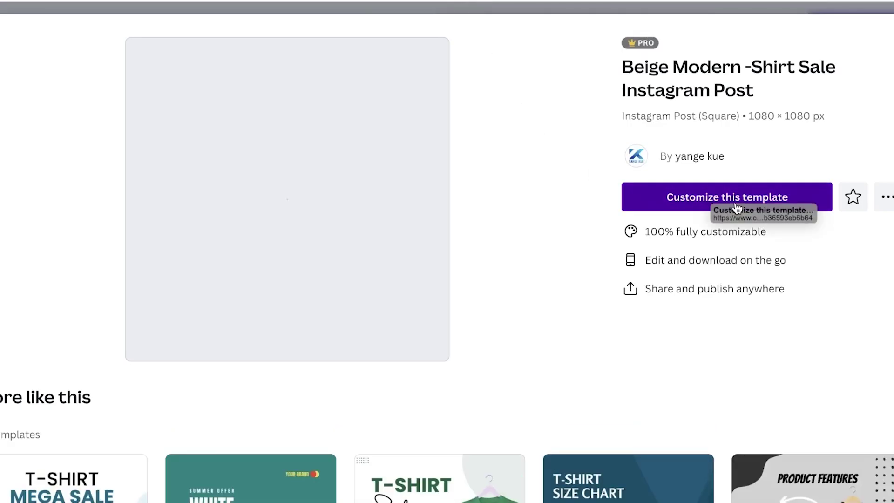
pyautogui.click(731, 198)
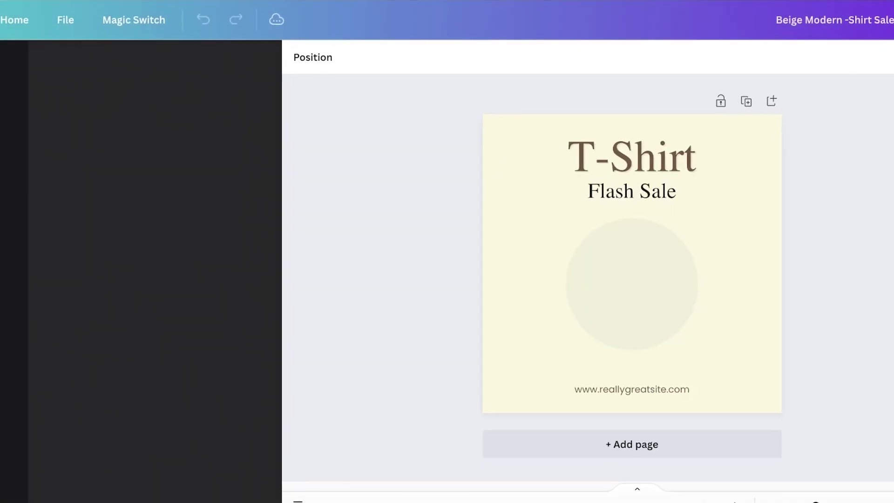
# Zoom the canvas to 109% and add the uploaded moon-phase artwork to the design.
pyautogui.click(650, 156)
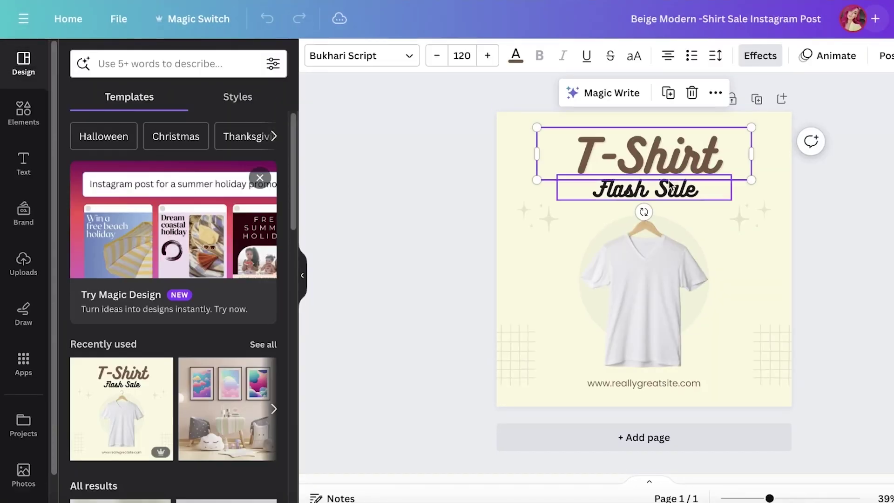
pyautogui.click(645, 188)
pyautogui.moveTo(768, 498); pyautogui.dragTo(805, 498)
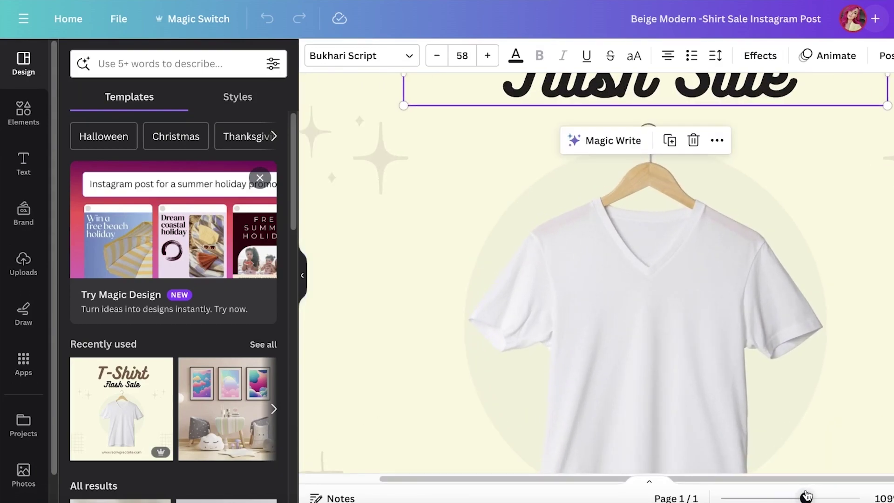
pyautogui.click(23, 265)
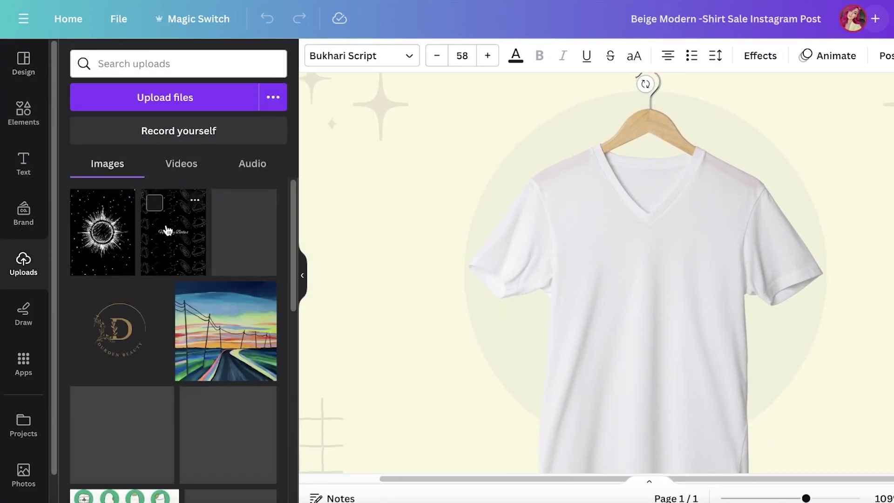
pyautogui.click(228, 234)
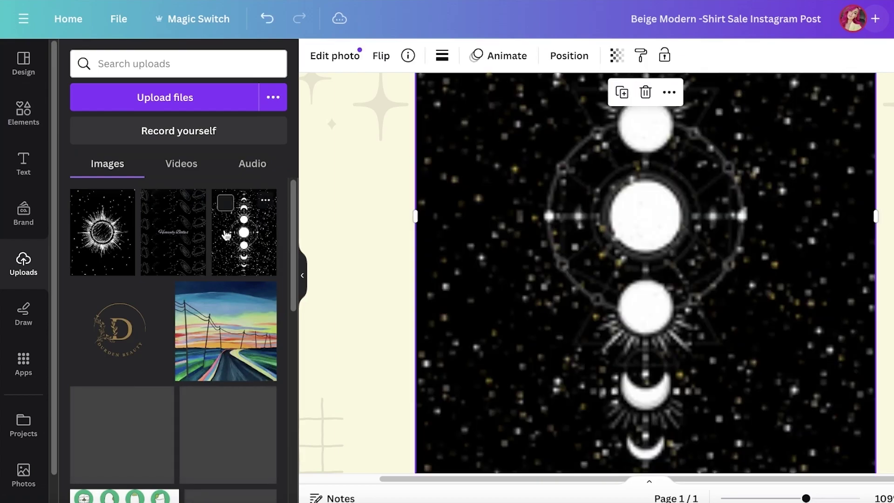
# Shrink the moon artwork to a small print and centre it on the white T-shirt.
pyautogui.scroll(-3, 717, 193)
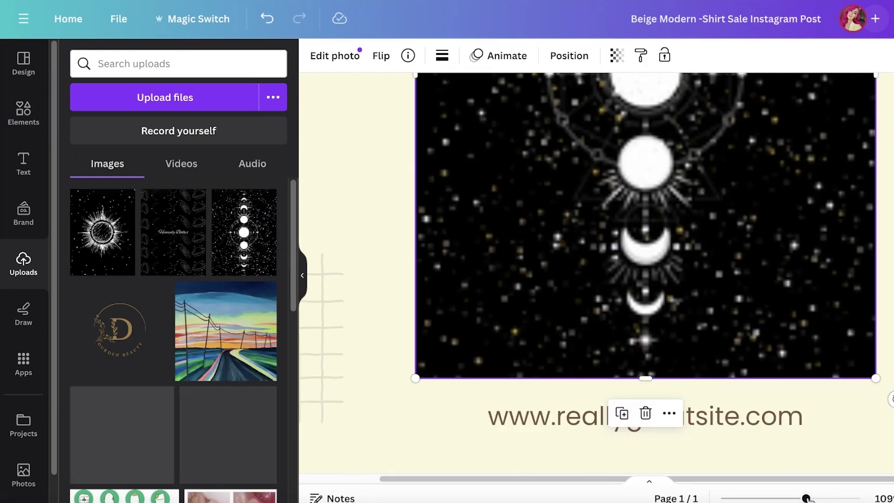
pyautogui.scroll(-5, 801, 442)
pyautogui.moveTo(669, 264); pyautogui.dragTo(666, 314)
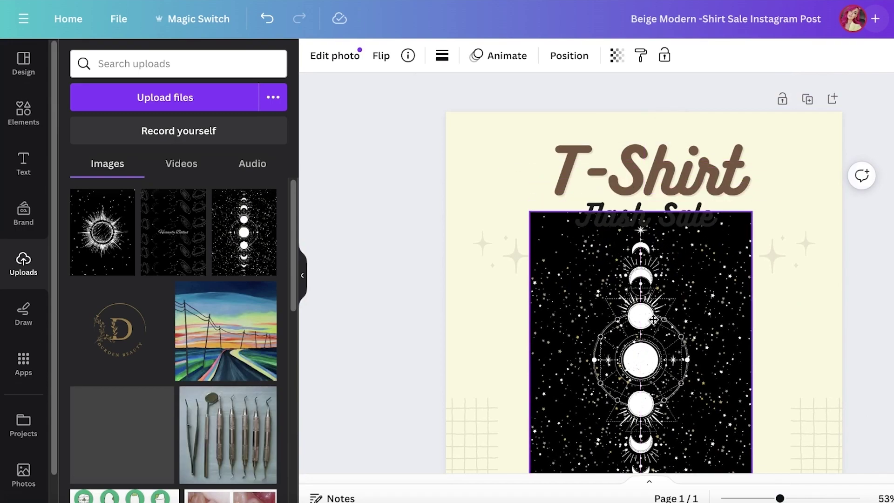
pyautogui.moveTo(752, 211); pyautogui.dragTo(605, 405)
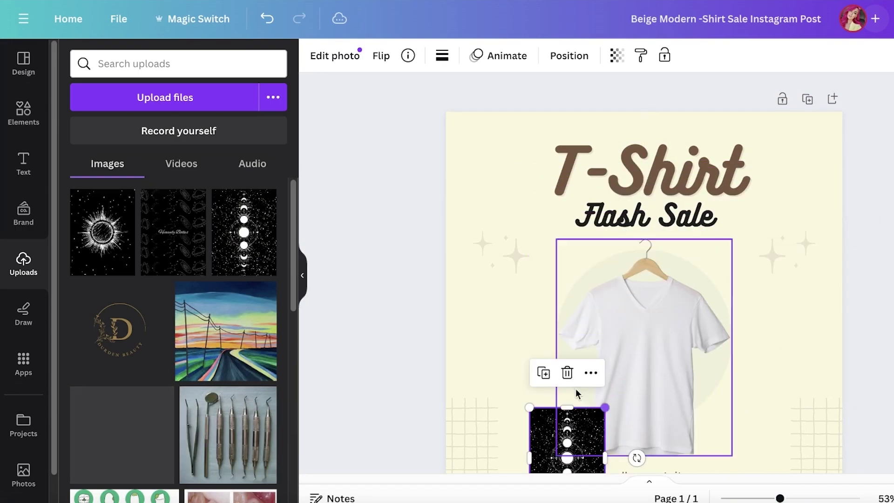
pyautogui.moveTo(560, 433); pyautogui.dragTo(643, 364)
pyautogui.click(620, 264)
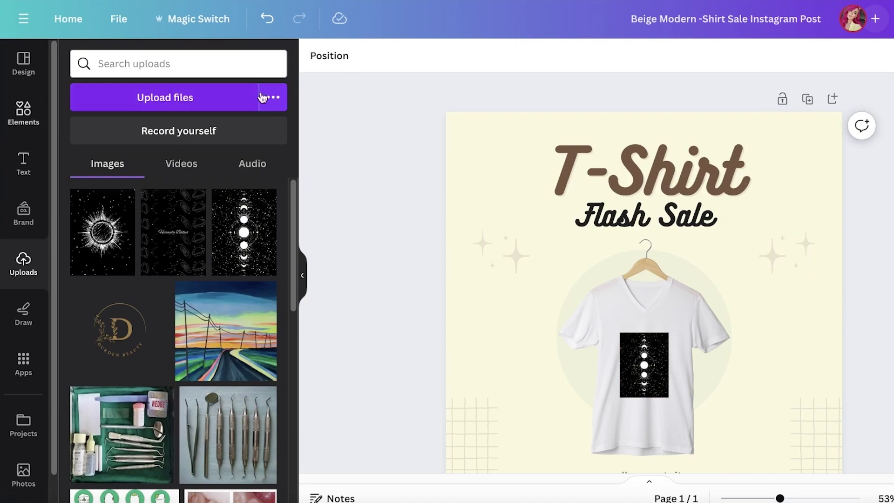
pyautogui.moveTo(635, 361); pyautogui.dragTo(646, 359)
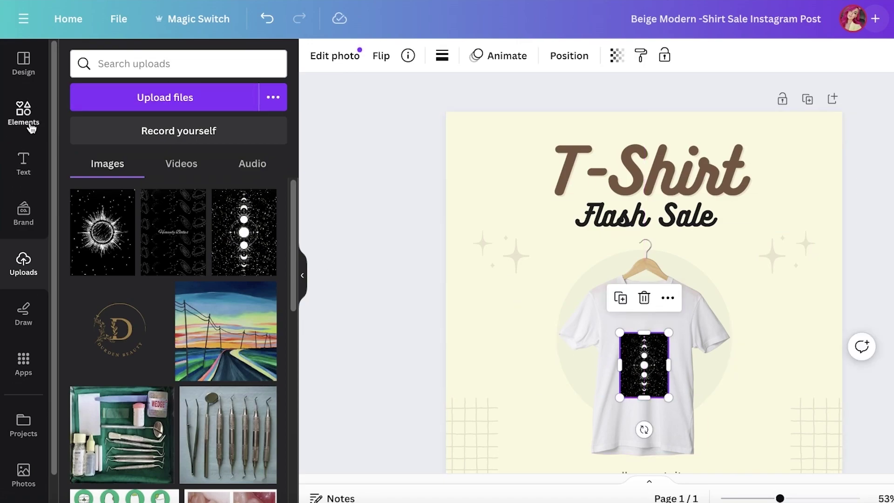
# Add a two-panel frame from an Elements 'frame' search and put the moon artwork in its top slot.
pyautogui.click(25, 114)
pyautogui.click(151, 54)
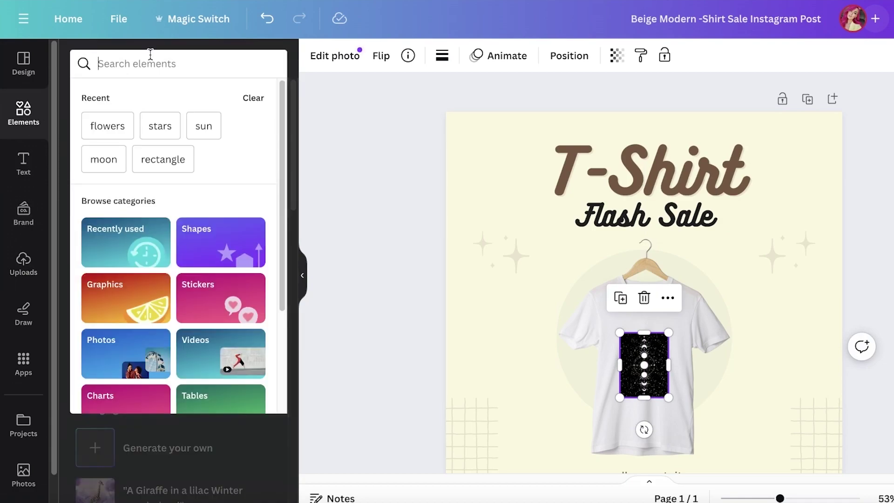
pyautogui.write('frame')
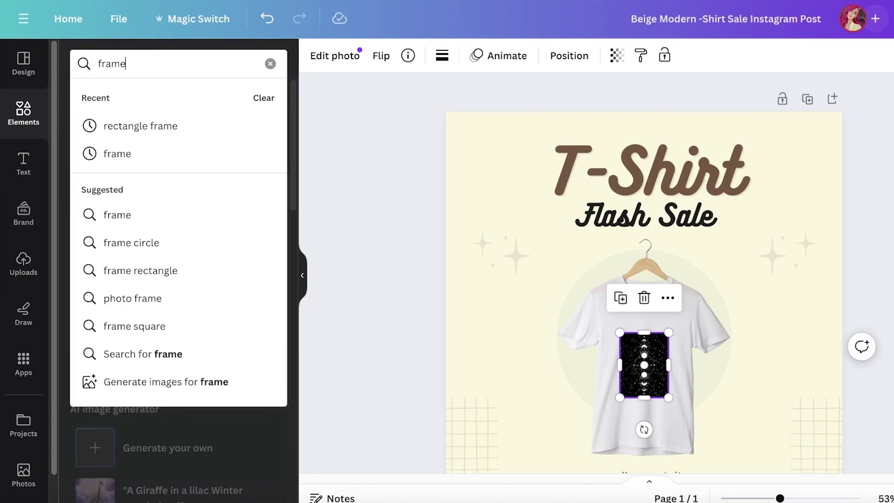
pyautogui.press('Return')
pyautogui.click(262, 176)
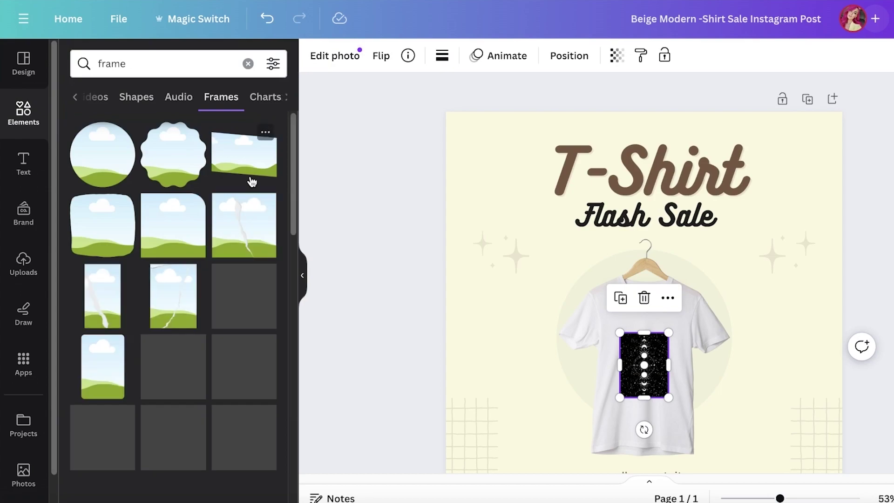
pyautogui.scroll(-3, 133, 362)
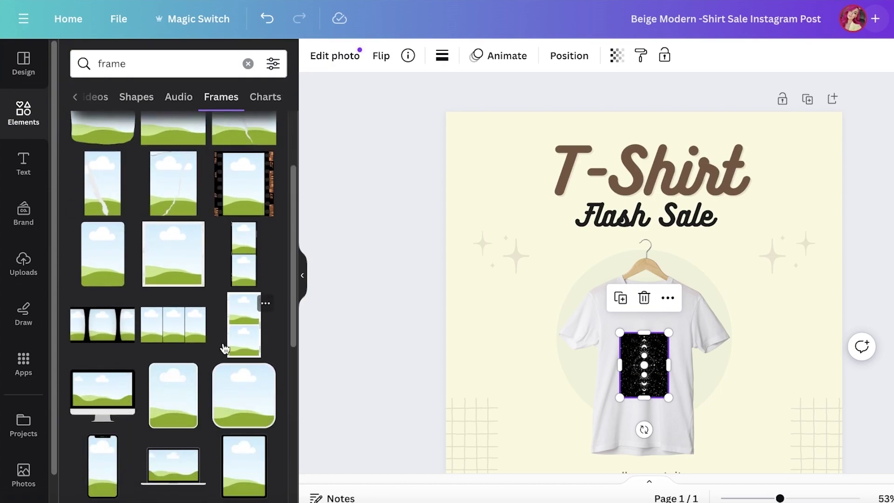
pyautogui.click(240, 325)
pyautogui.moveTo(625, 323); pyautogui.dragTo(506, 336)
pyautogui.moveTo(644, 365); pyautogui.dragTo(529, 278)
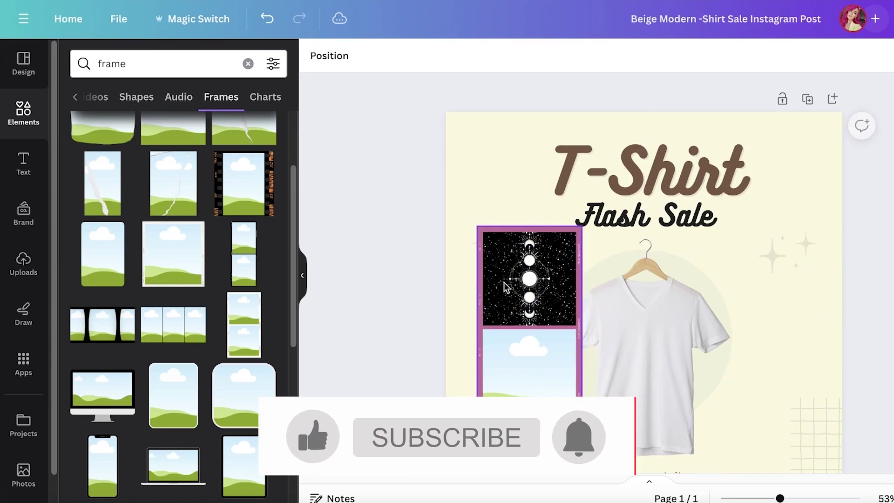
# Fill the frame's bottom slot with the sun artwork and fit the frame onto the T-shirt.
pyautogui.click(24, 65)
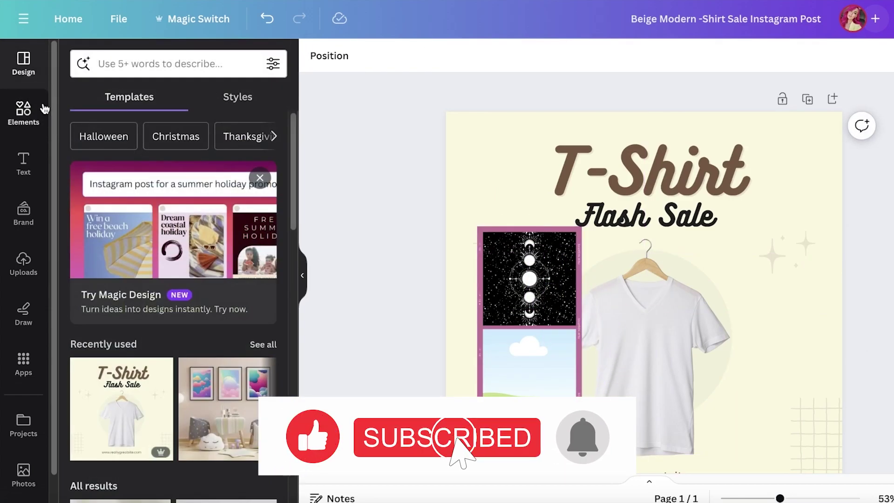
pyautogui.click(28, 111)
pyautogui.click(23, 263)
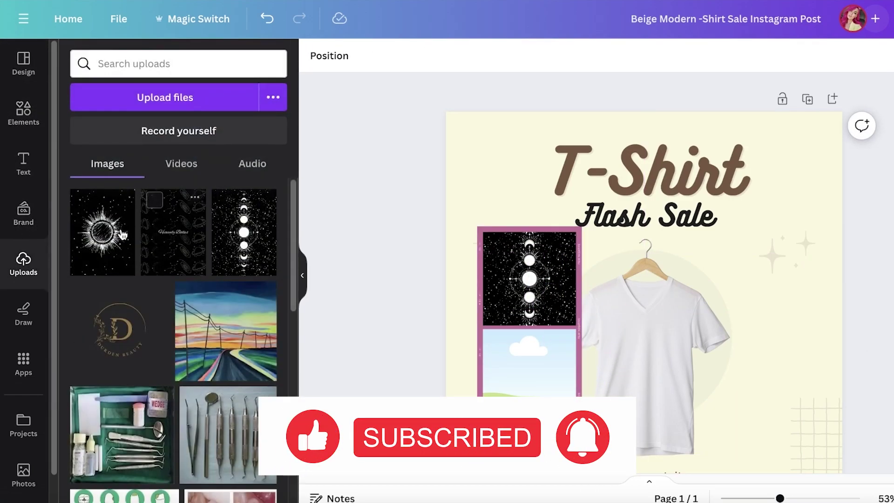
pyautogui.moveTo(122, 234); pyautogui.dragTo(618, 393)
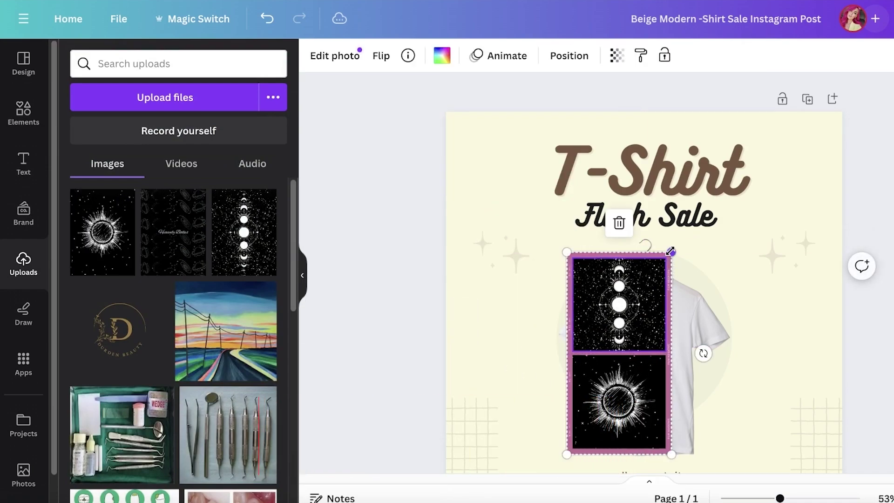
pyautogui.moveTo(670, 251); pyautogui.dragTo(643, 350)
pyautogui.scroll(-2, 643, 351)
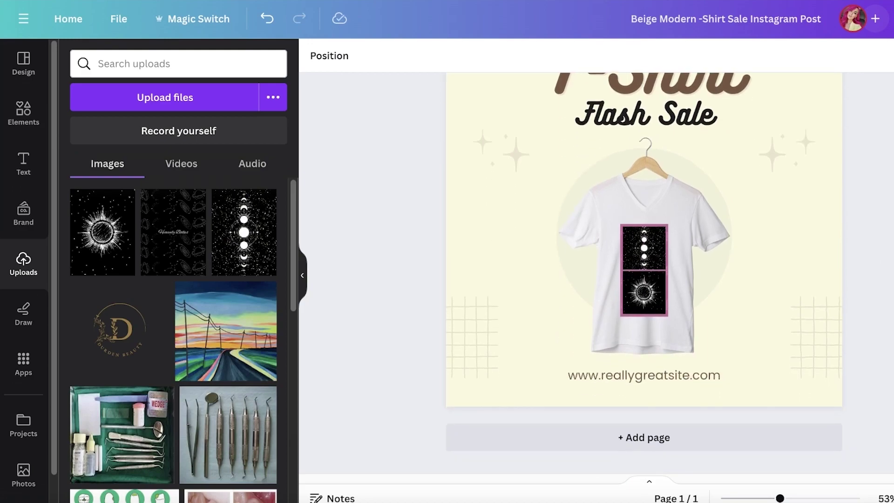
pyautogui.click(656, 238)
pyautogui.moveTo(656, 238); pyautogui.dragTo(627, 277)
# Search for 'mockups' and close the template preview.
pyautogui.click(24, 112)
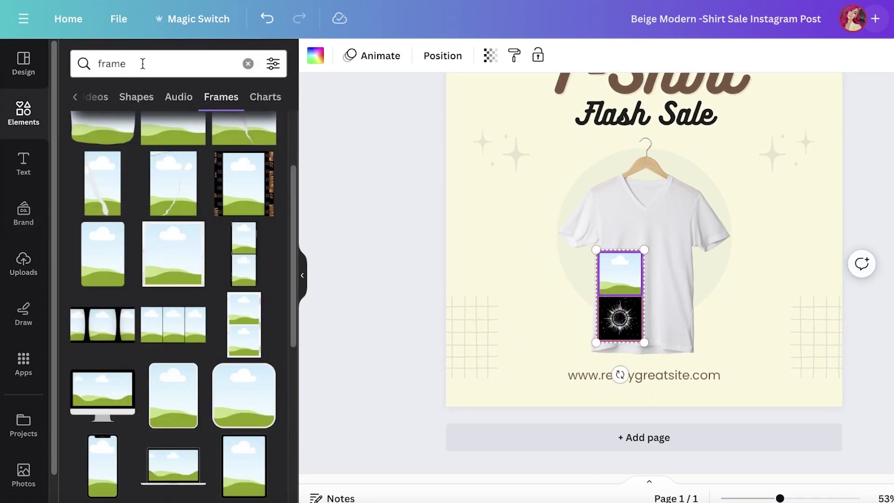
pyautogui.click(245, 56)
pyautogui.write('mo')
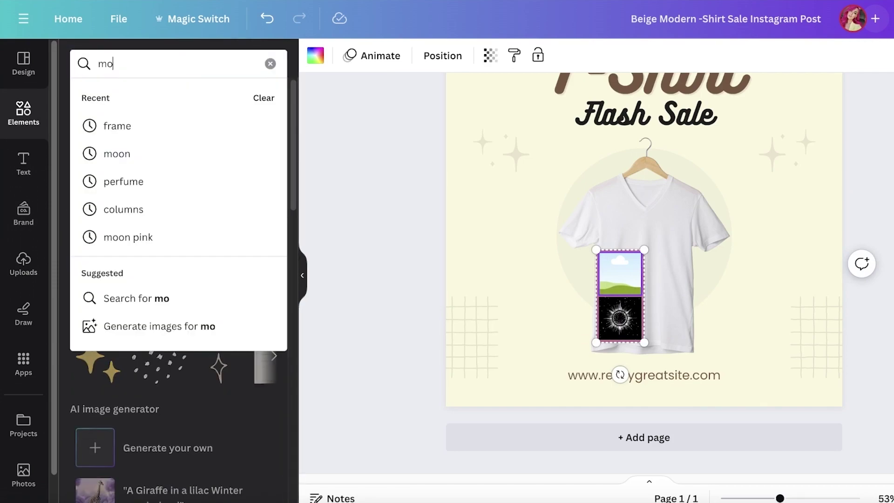
pyautogui.write('ckups')
pyautogui.press('Return')
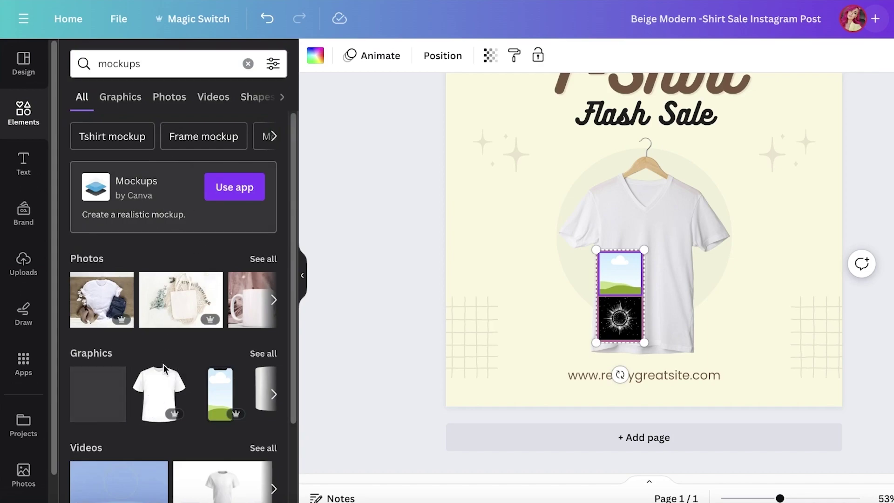
pyautogui.scroll(-1, 163, 368)
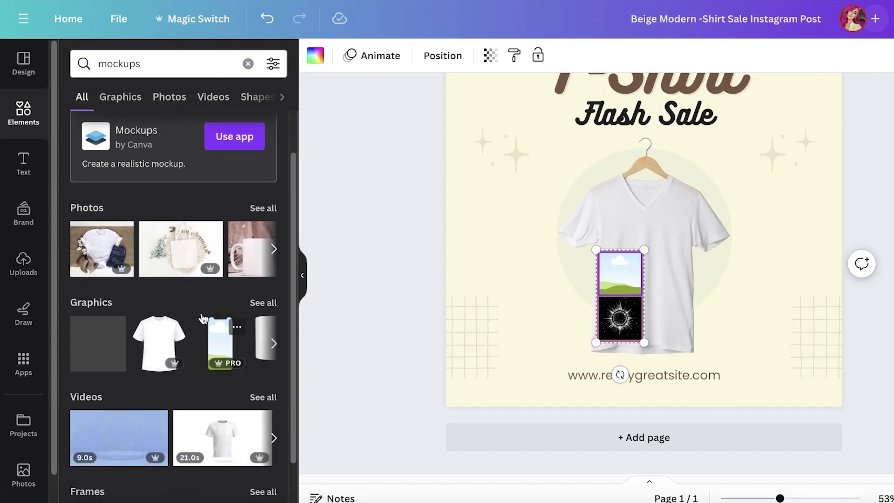
pyautogui.moveTo(620, 298); pyautogui.dragTo(626, 282)
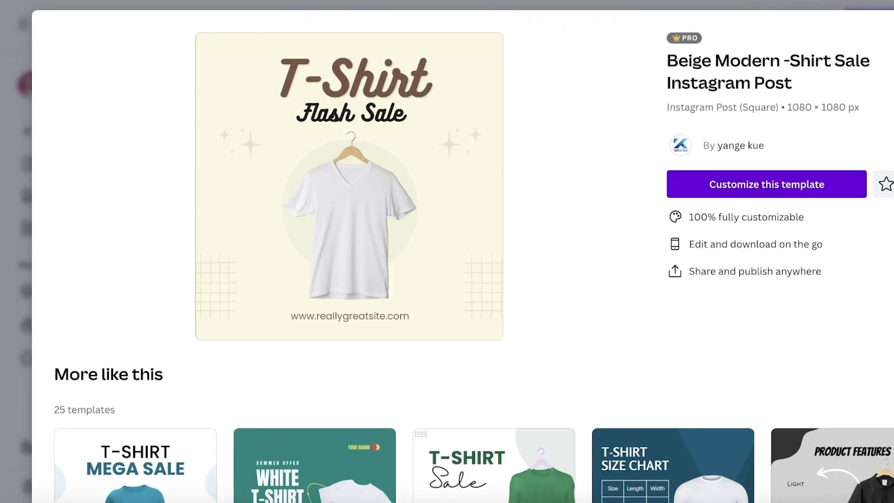
pyautogui.press('Escape')
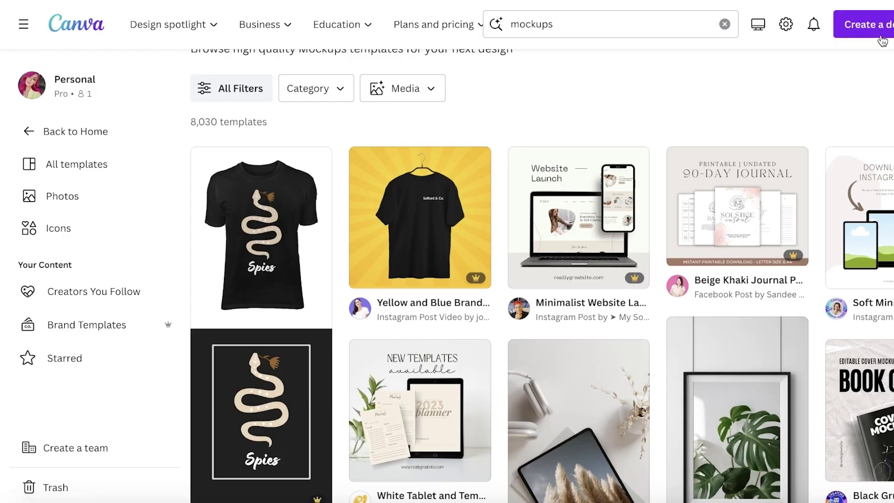
pyautogui.scroll(2, 786, 73)
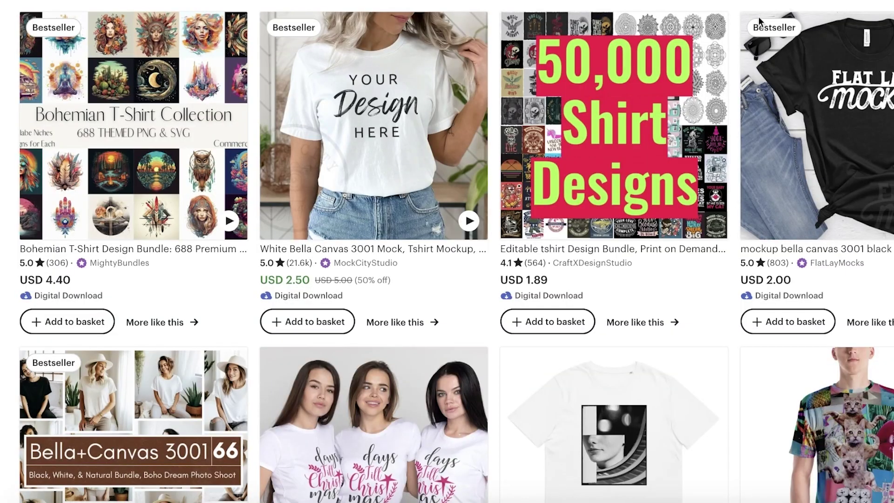
# Search Etsy for 'frame'.
pyautogui.scroll(15, 512, 140)
pyautogui.tripleClick(321, 23)
pyautogui.write('fr')
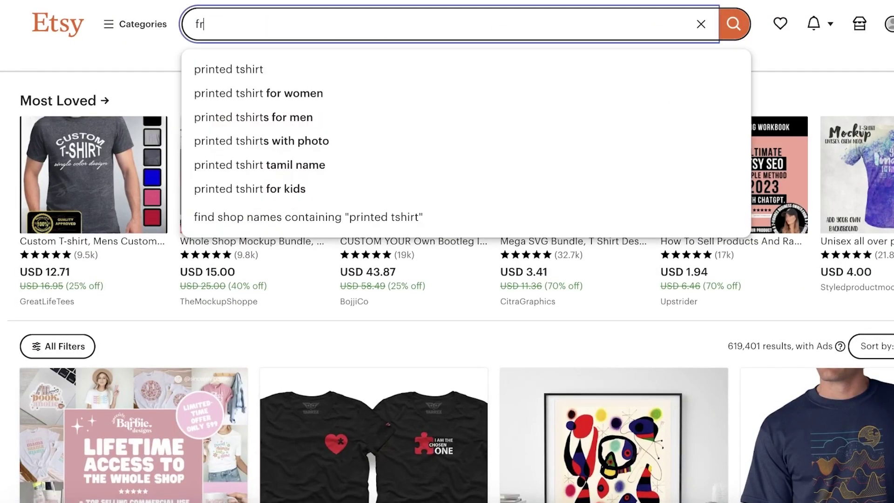
pyautogui.write('ame')
pyautogui.press('Return')
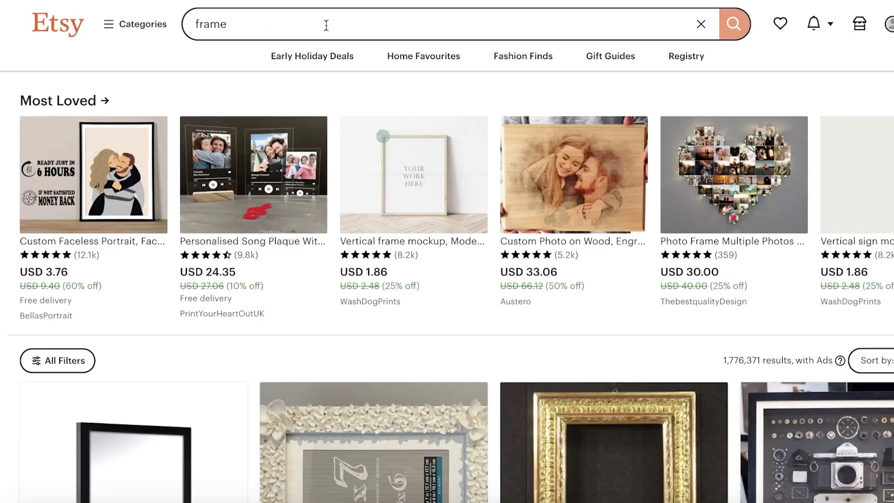
pyautogui.scroll(-7, 335, 159)
pyautogui.scroll(7, 334, 155)
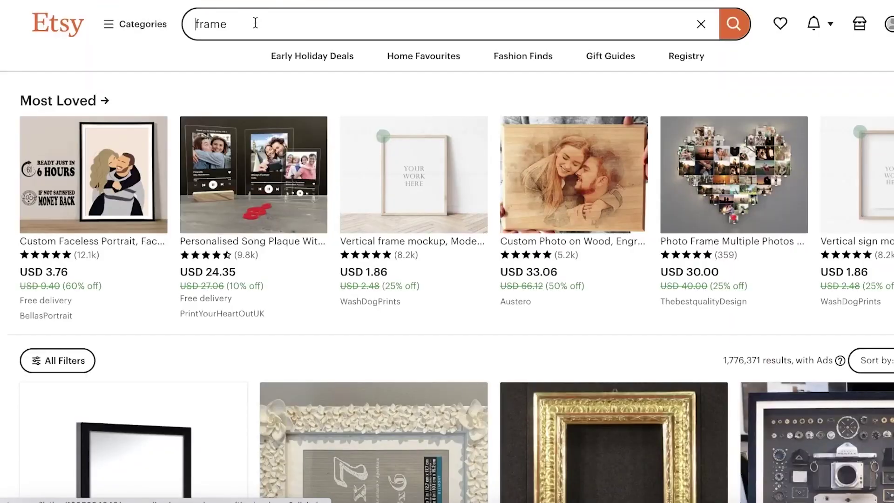
# Refine the search to 'frame prints' and open the Mid Century Modern Art Print, Set of 3 listing.
pyautogui.click(256, 24)
pyautogui.write('prints')
pyautogui.press('Return')
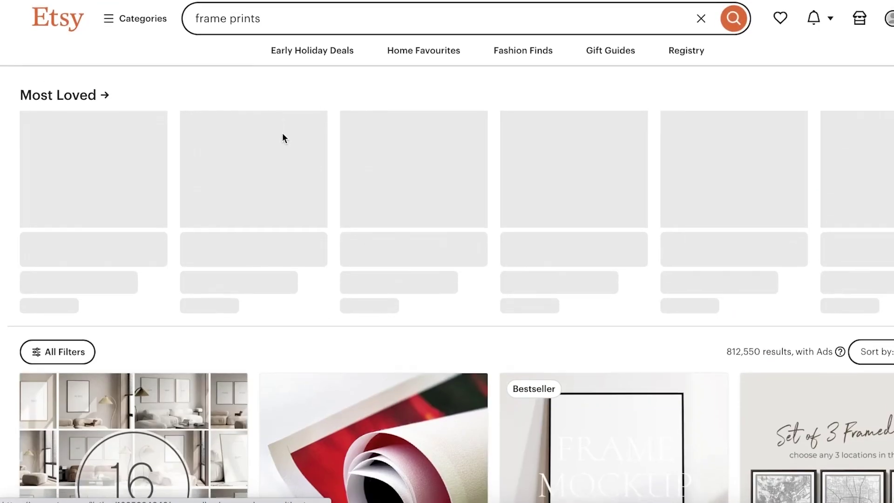
pyautogui.scroll(-6, 281, 136)
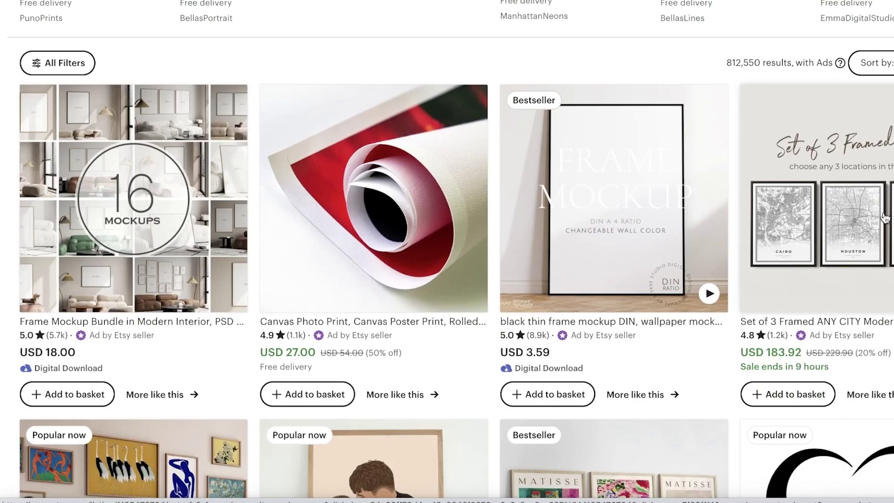
pyautogui.scroll(-9, 885, 218)
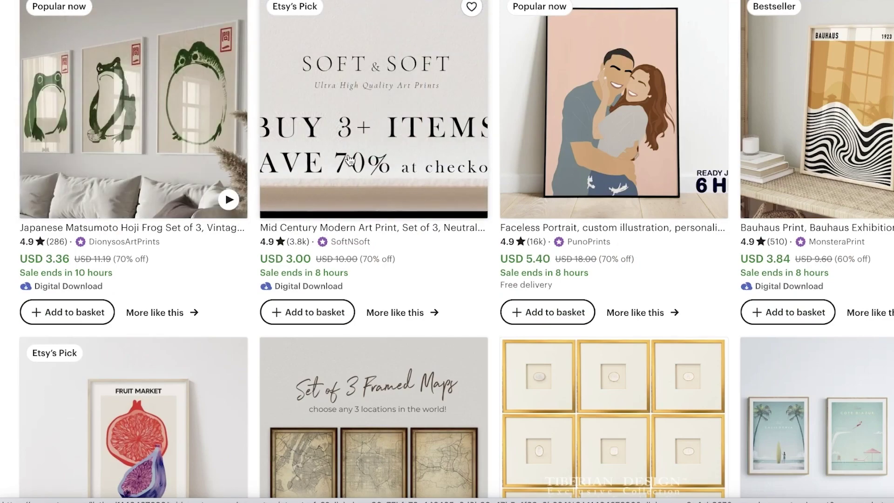
pyautogui.click(374, 140)
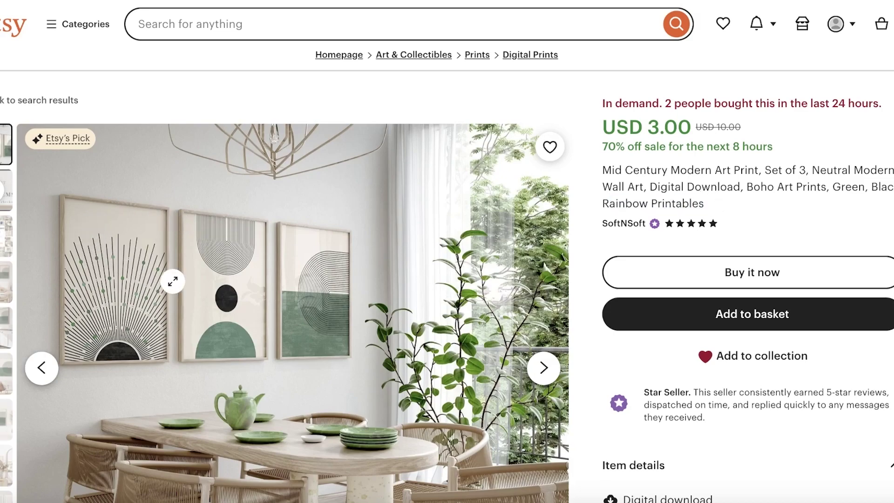
pyautogui.scroll(-3, 173, 281)
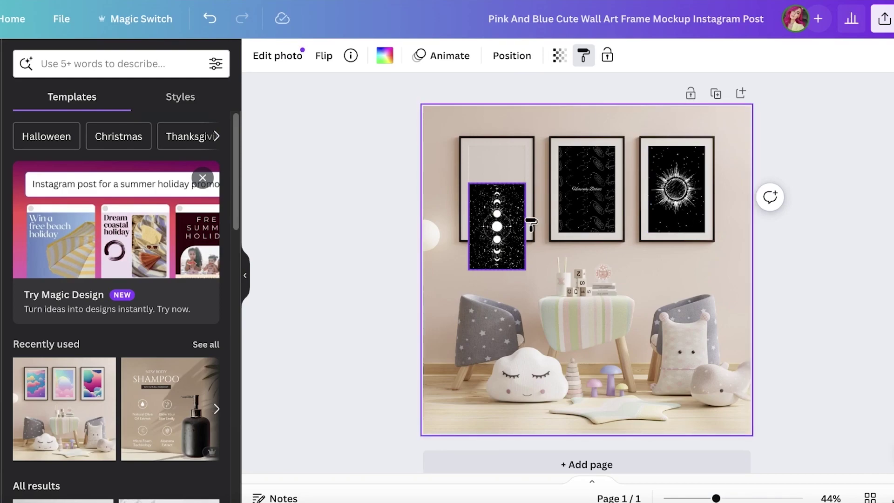
# Drop the moon-phase artwork into the left wall-art frame and start a new template search.
pyautogui.moveTo(512, 230); pyautogui.dragTo(515, 191)
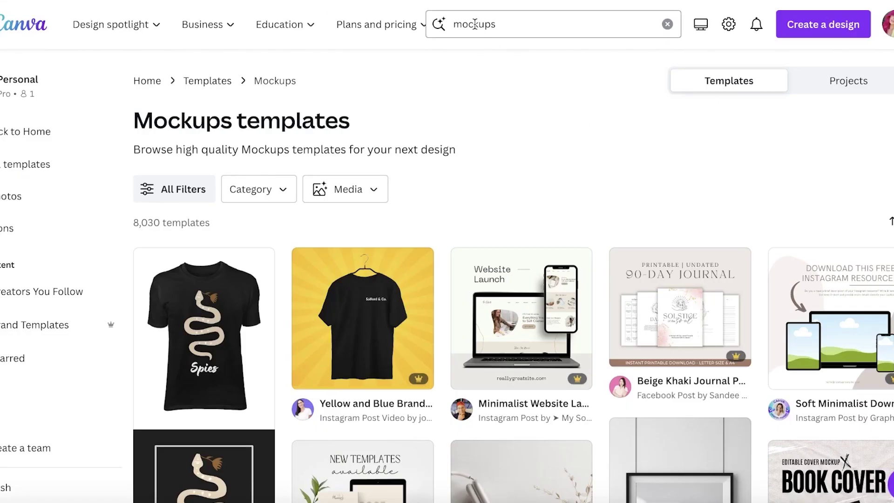
pyautogui.click(474, 23)
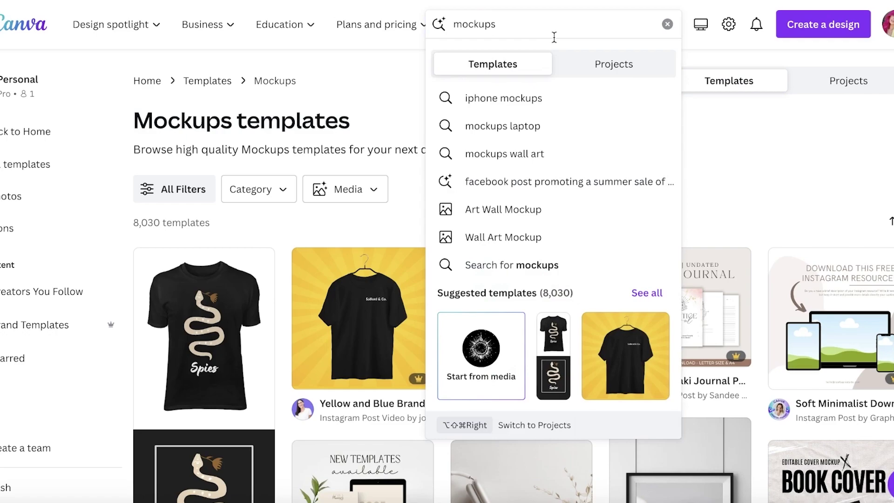
# Scroll down the Mockups template results and preview the Black and White Modern wall-art frame card.
pyautogui.press('Escape')
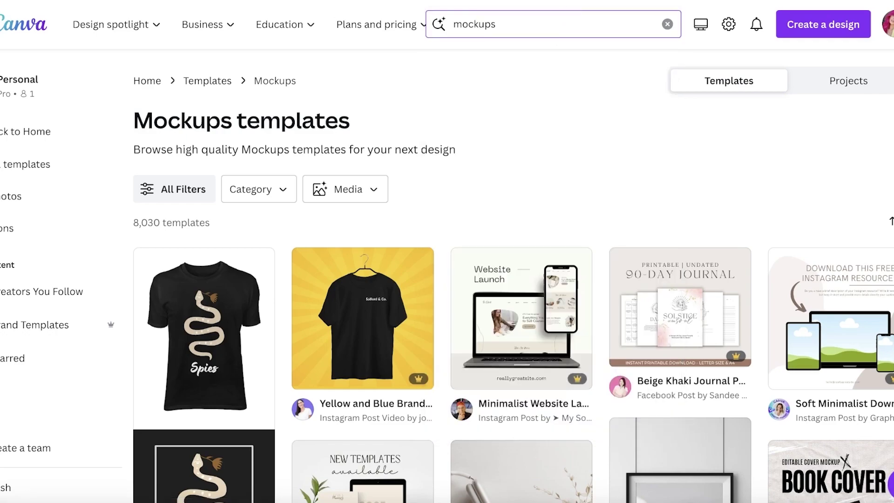
pyautogui.scroll(-10, 595, 161)
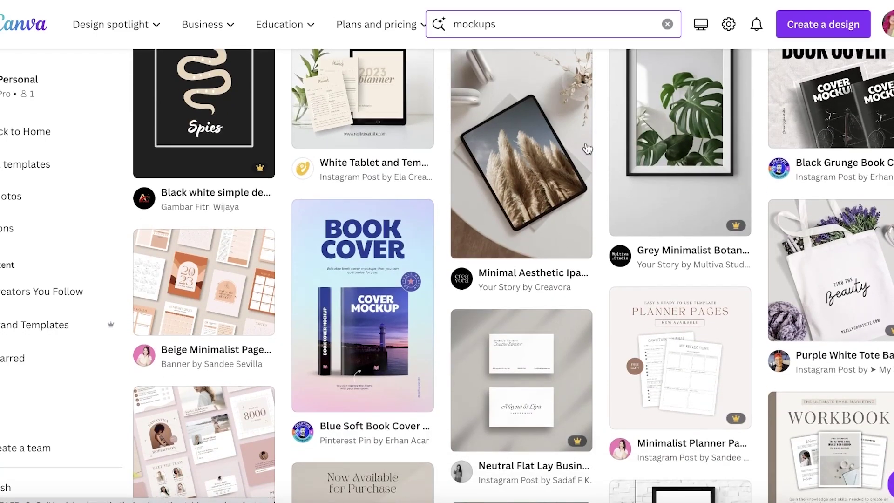
pyautogui.scroll(3, 637, 226)
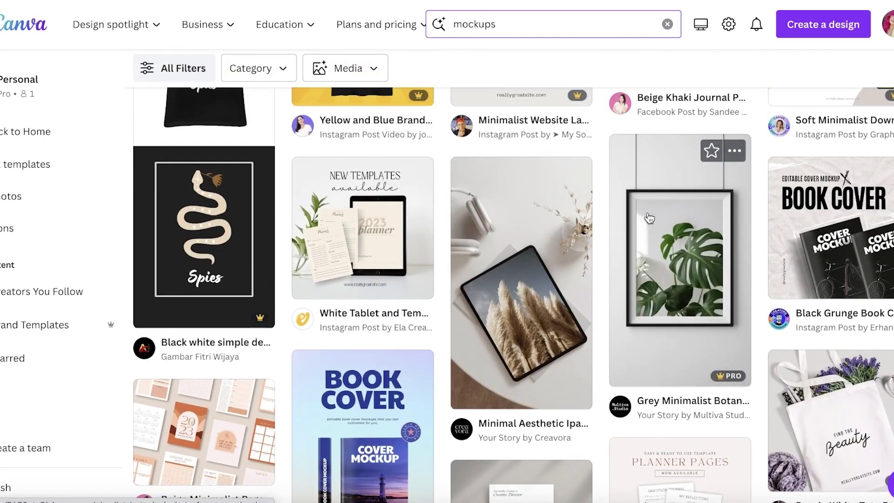
pyautogui.scroll(-10, 689, 281)
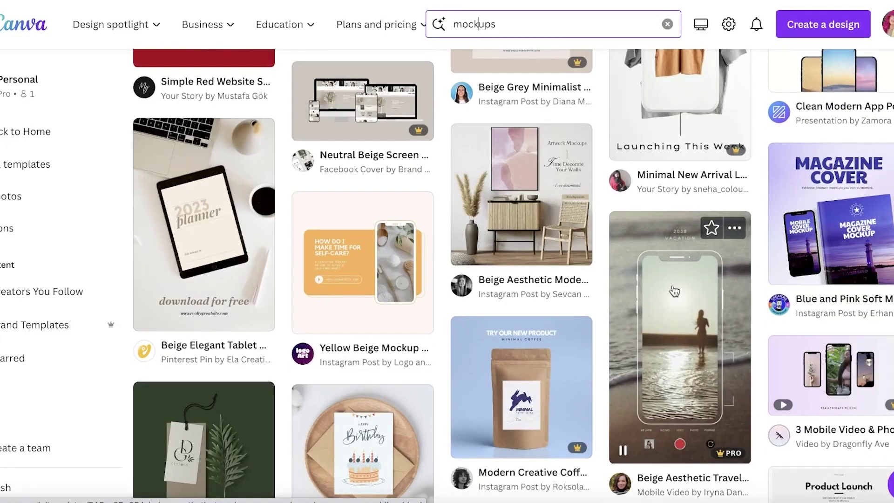
pyautogui.scroll(-8, 382, 278)
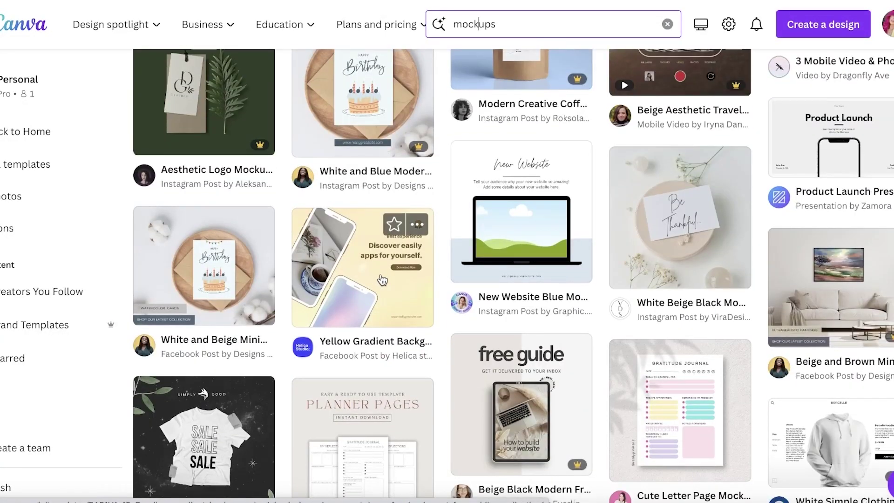
pyautogui.scroll(-20, 382, 282)
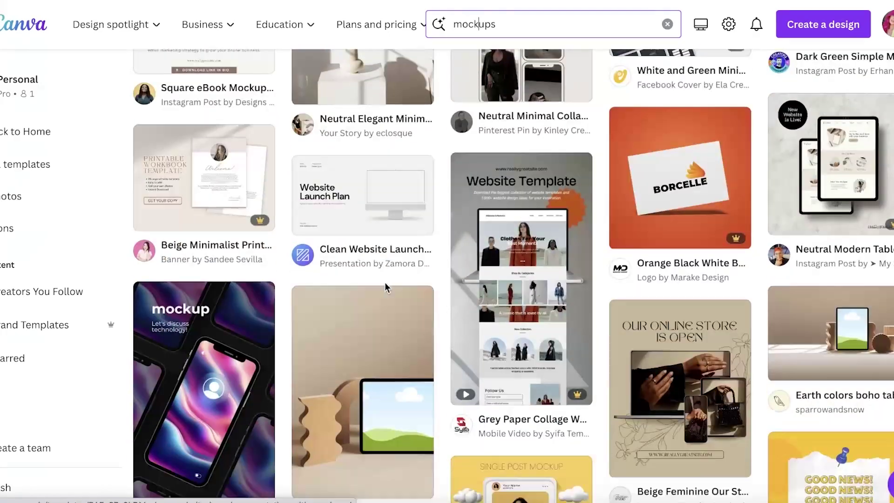
pyautogui.scroll(-20, 381, 279)
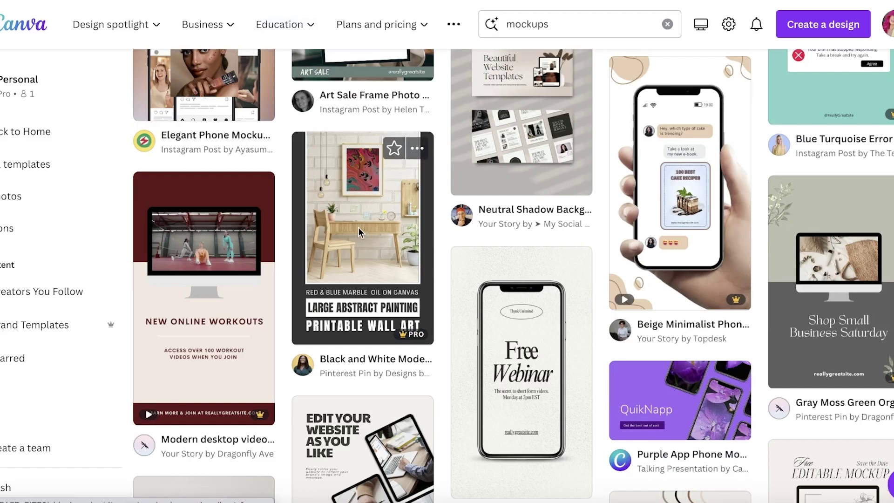
pyautogui.click(358, 227)
# Customize the Black and White Modern mockup and stretch its room photo to cover the page.
pyautogui.click(699, 217)
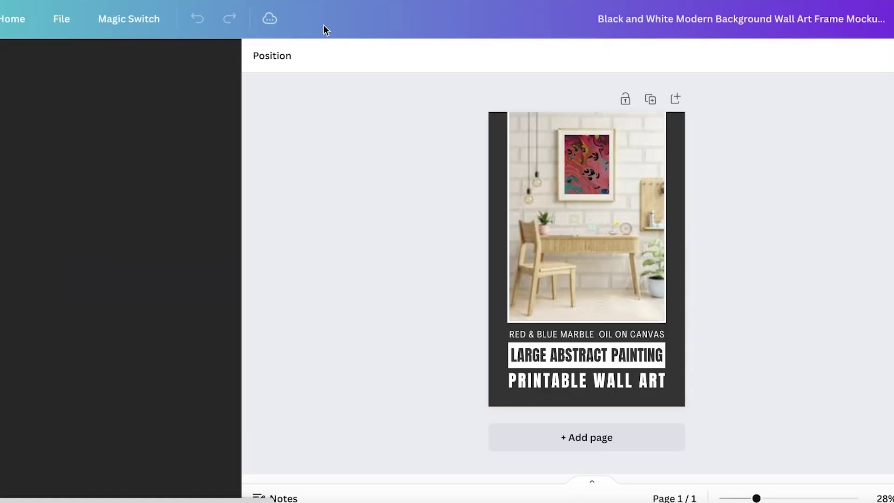
pyautogui.click(616, 309)
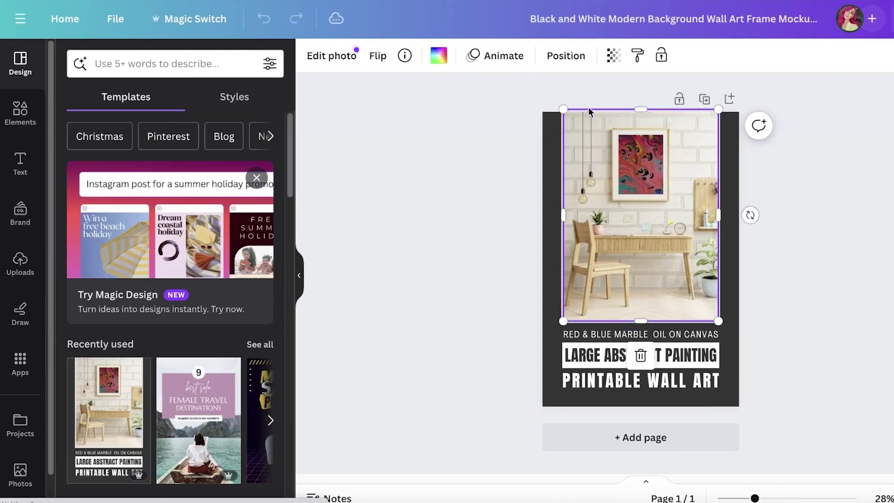
pyautogui.moveTo(717, 322); pyautogui.dragTo(828, 470)
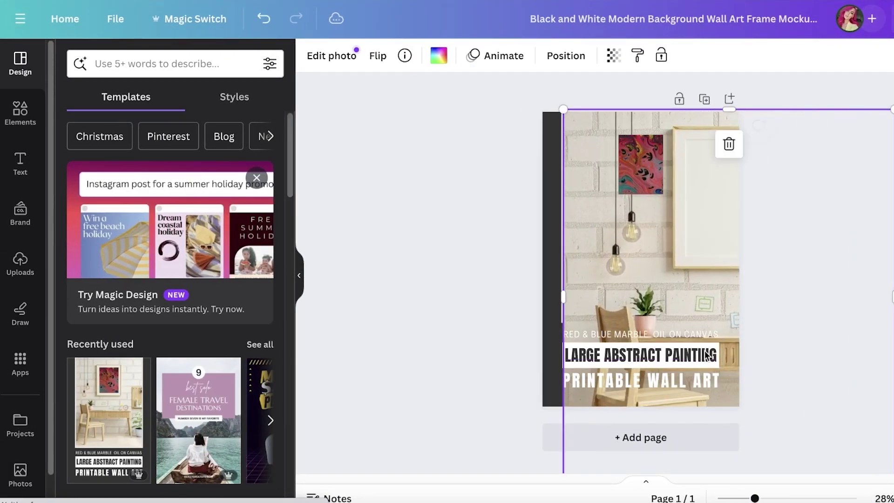
pyautogui.moveTo(595, 236); pyautogui.dragTo(515, 242)
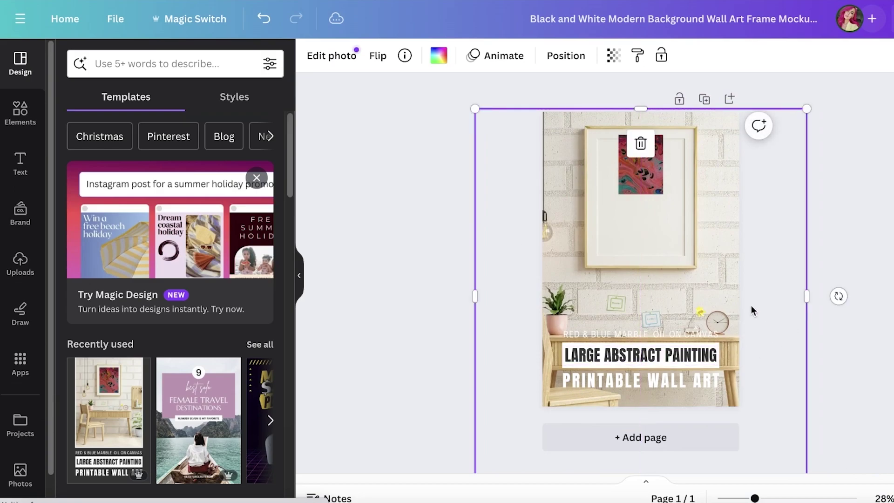
pyautogui.moveTo(752, 311); pyautogui.dragTo(740, 287)
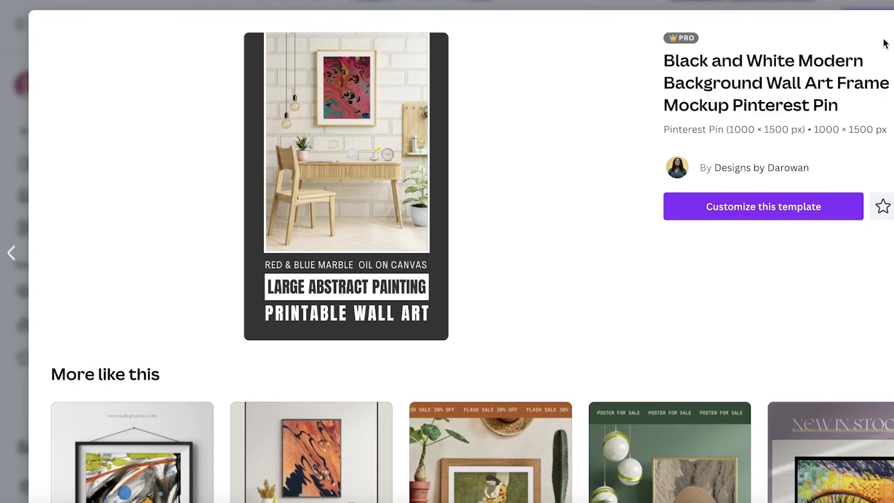
# Leave the editor and scroll down the Mockups results toward the beige living-room mockup.
pyautogui.press('Escape')
pyautogui.scroll(-6, 540, 275)
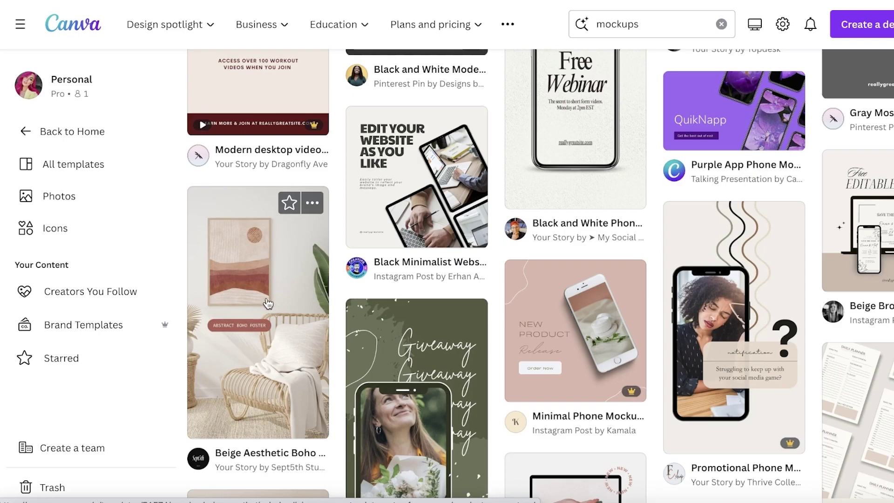
pyautogui.scroll(-8, 265, 303)
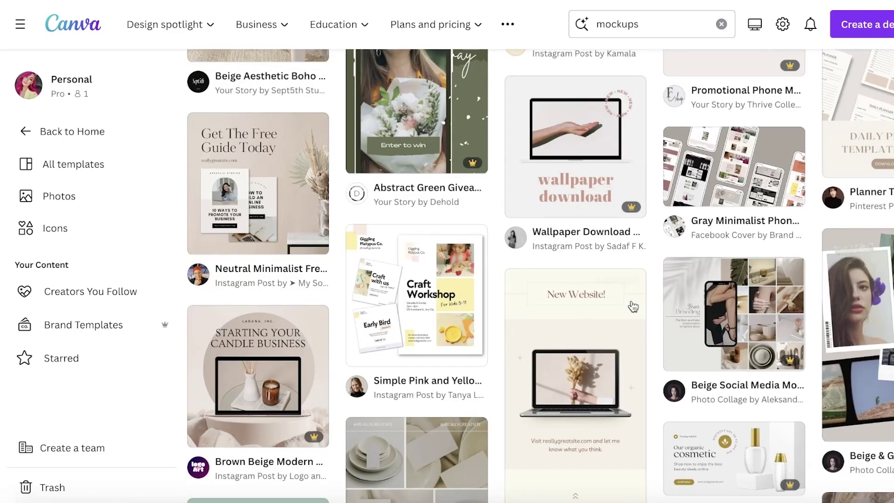
pyautogui.scroll(-7, 631, 306)
pyautogui.scroll(-1, 625, 323)
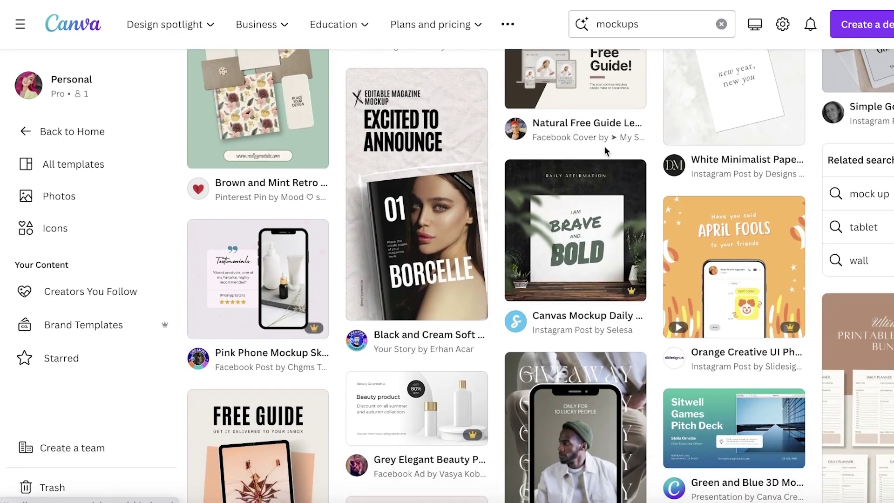
pyautogui.scroll(-15, 606, 154)
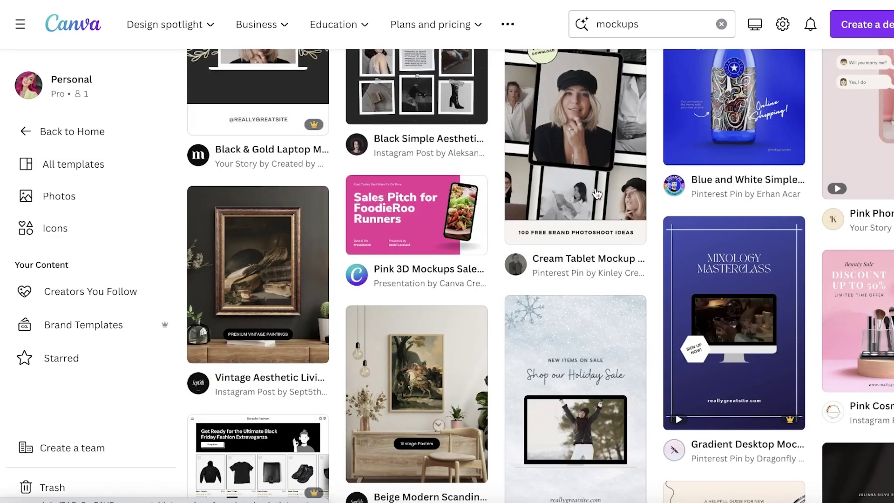
pyautogui.scroll(-4, 586, 238)
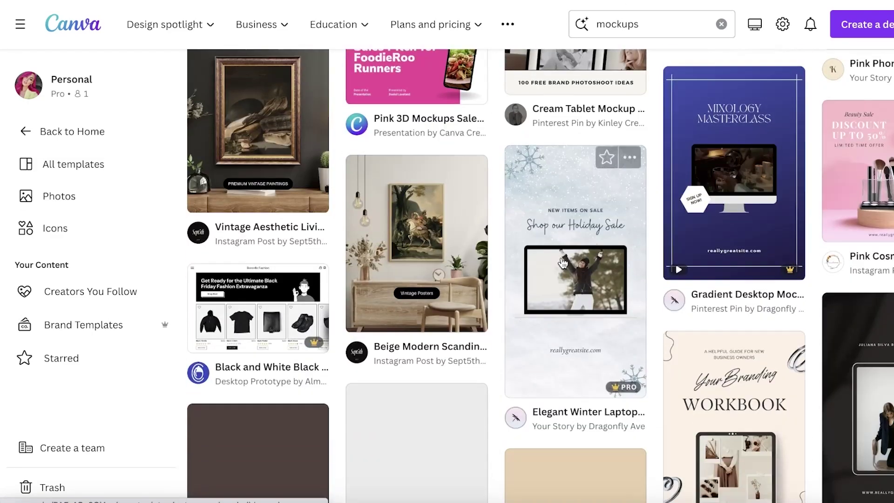
# Preview the beige living-room mockup, then the Vintage Art Poster staircase mockup.
pyautogui.click(462, 227)
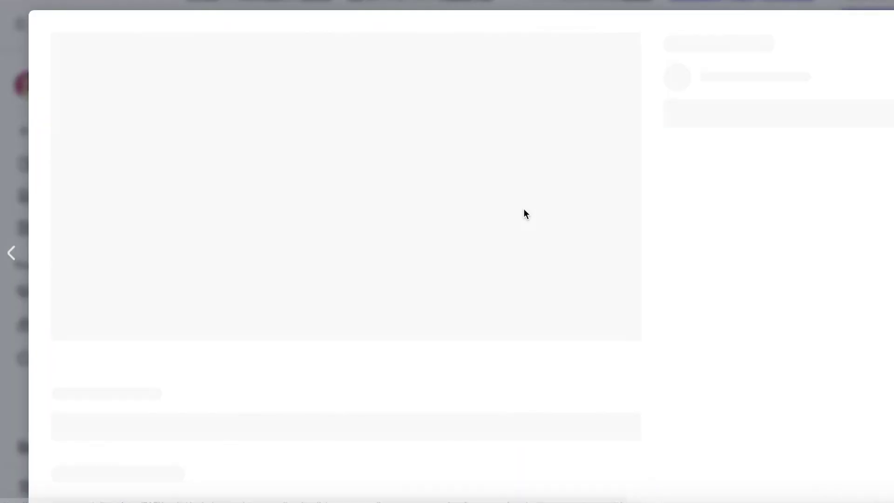
pyautogui.scroll(-4, 857, 194)
pyautogui.scroll(3, 718, 163)
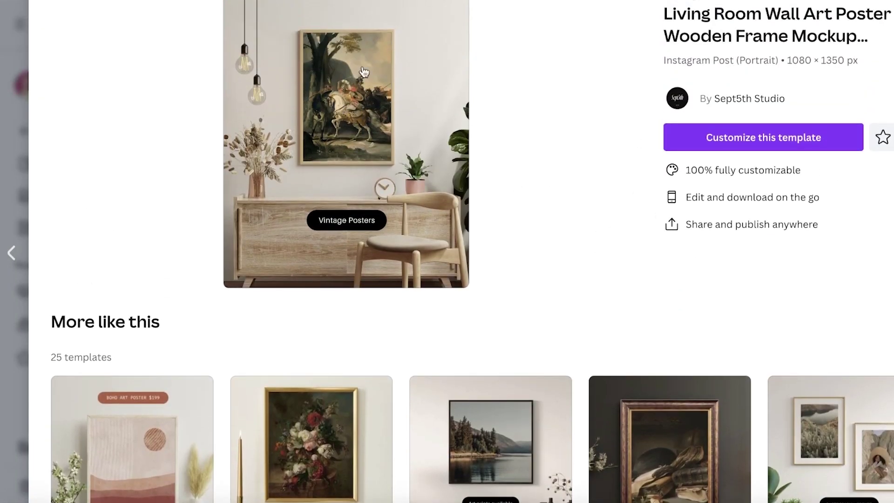
pyautogui.scroll(-10, 479, 198)
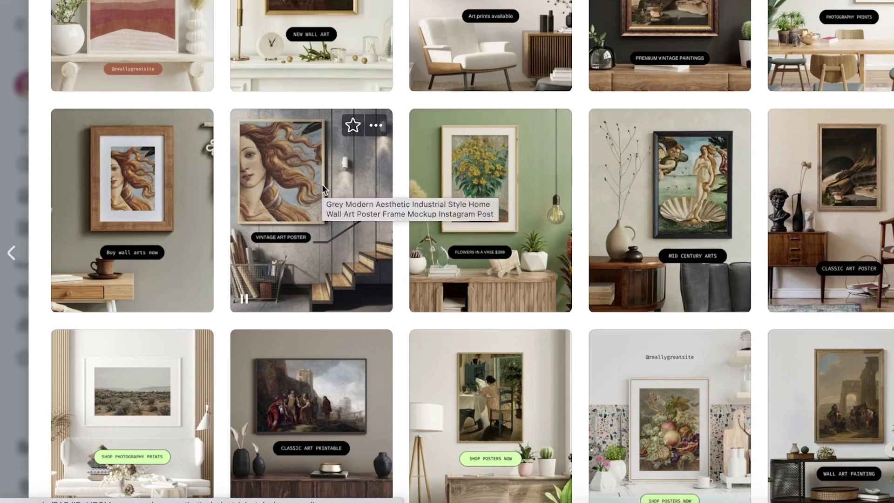
pyautogui.scroll(-1, 322, 186)
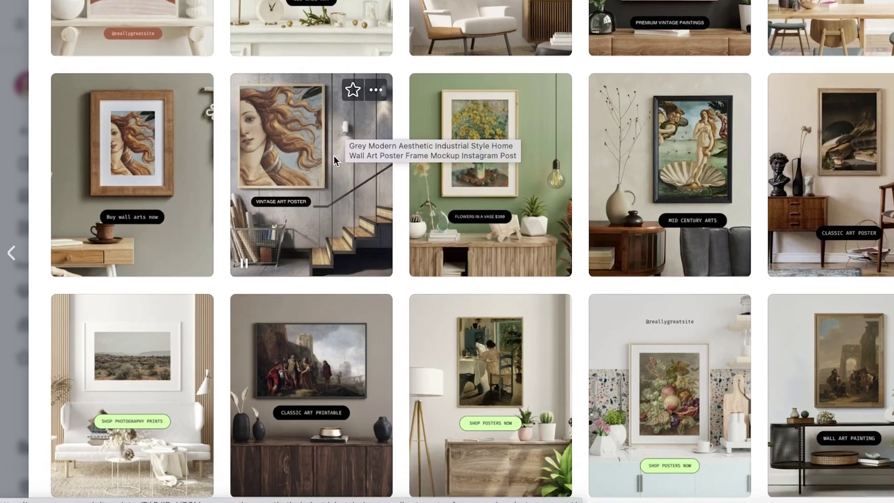
pyautogui.scroll(-4, 328, 144)
pyautogui.scroll(1, 317, 110)
pyautogui.click(311, 96)
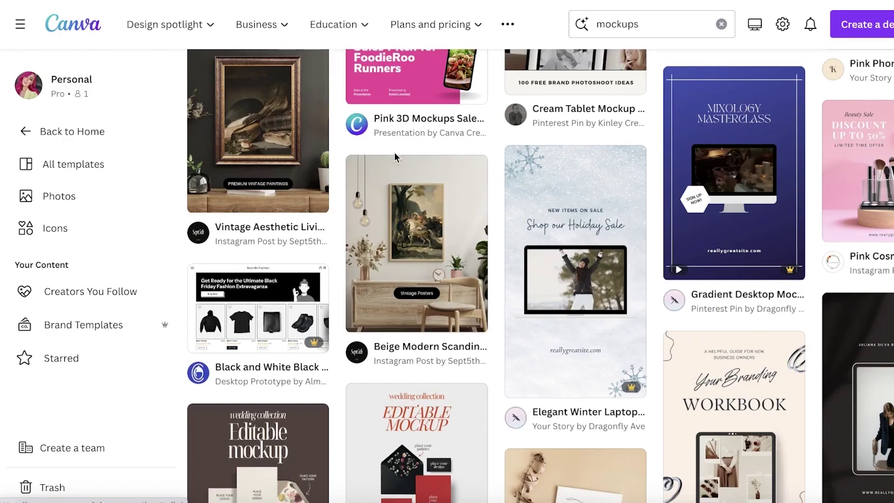
# Preview the Vintage Aesthetic mockup, then customize the two-frame Japanese art mockup.
pyautogui.scroll(2, 434, 251)
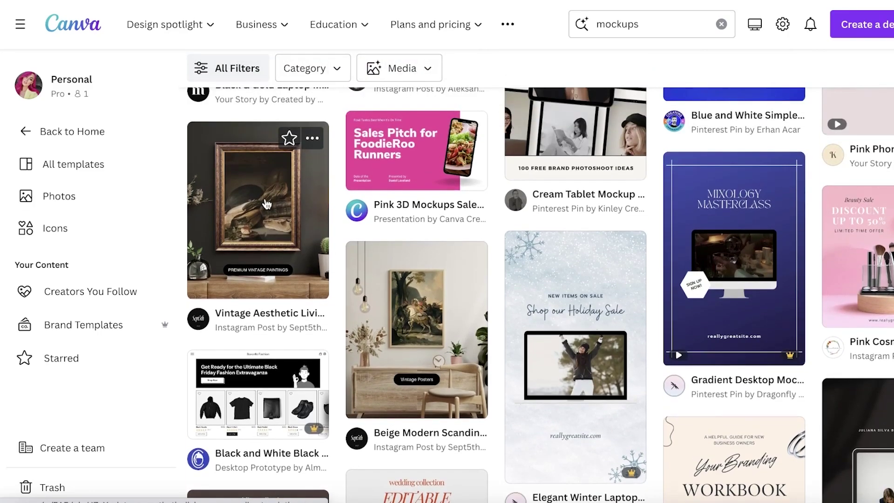
pyautogui.click(267, 195)
pyautogui.scroll(-2, 481, 207)
pyautogui.scroll(-5, 683, 198)
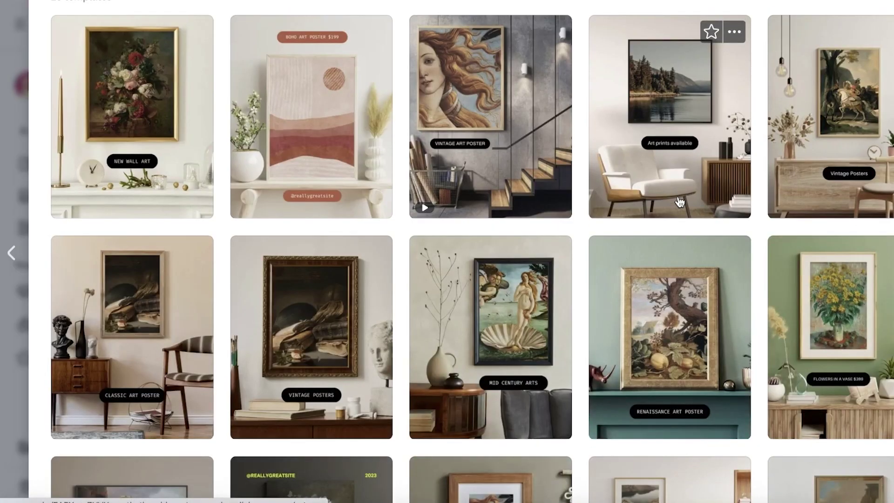
pyautogui.scroll(-6, 675, 151)
pyautogui.scroll(-5, 687, 171)
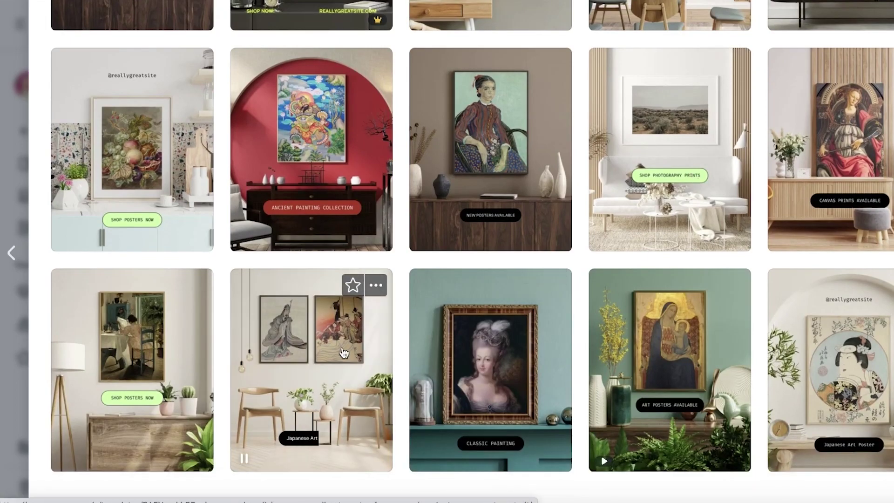
pyautogui.click(321, 336)
pyautogui.click(838, 192)
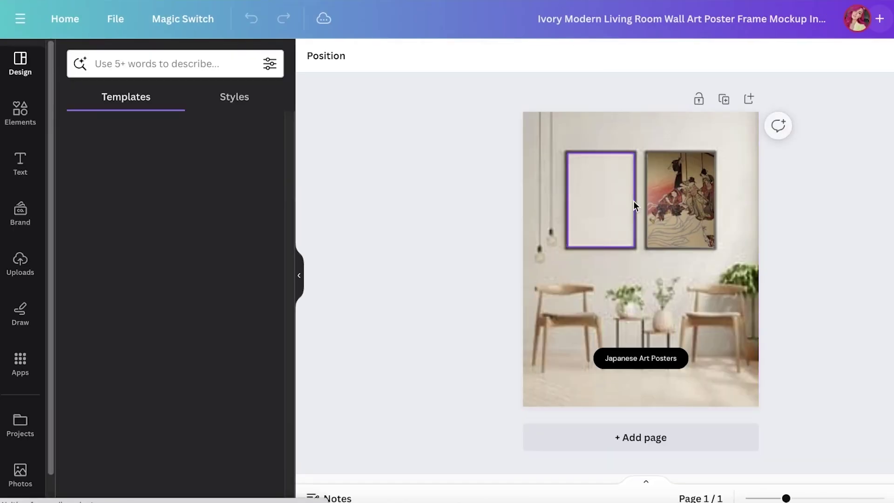
pyautogui.click(633, 201)
pyautogui.click(598, 206)
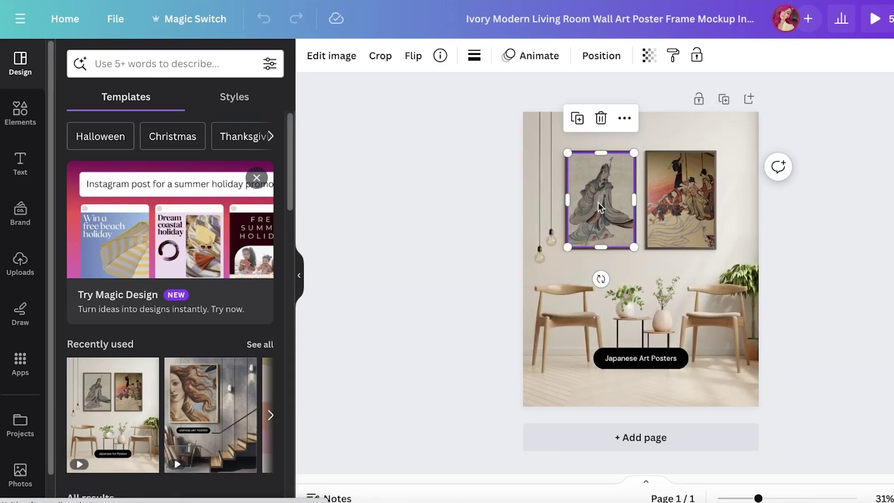
pyautogui.press('Delete')
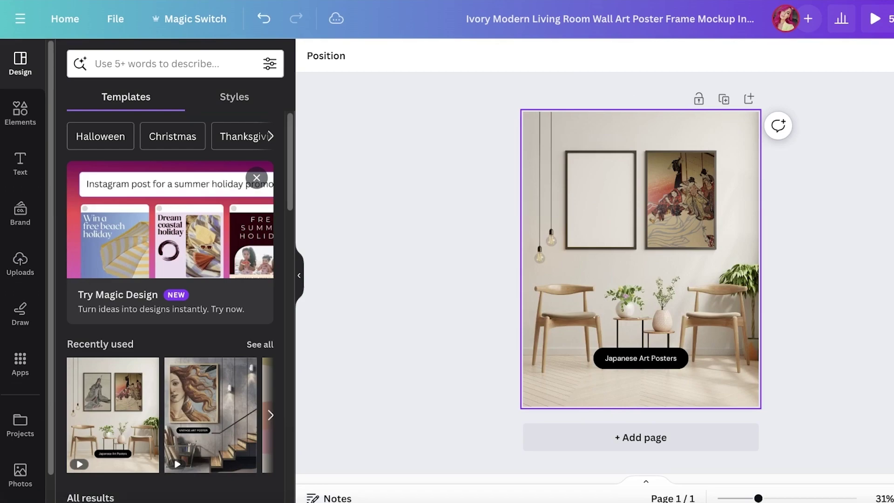
pyautogui.click(716, 194)
pyautogui.press('Delete')
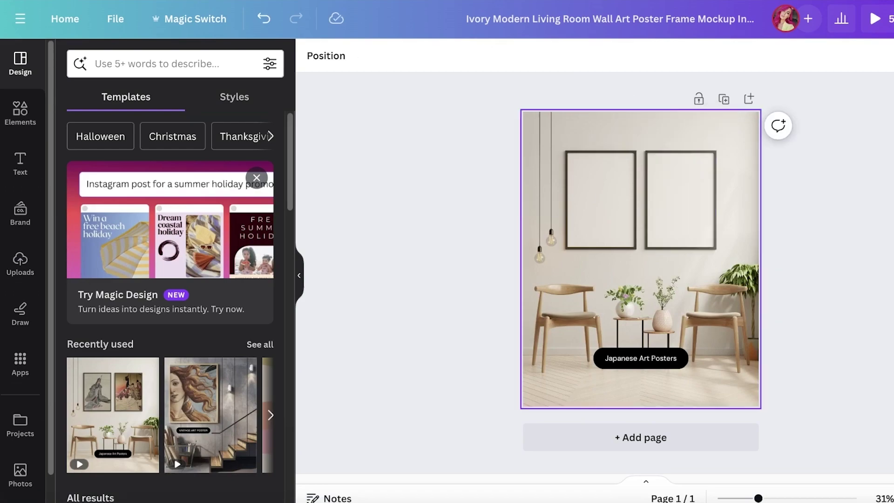
pyautogui.click(263, 18)
pyautogui.click(264, 18)
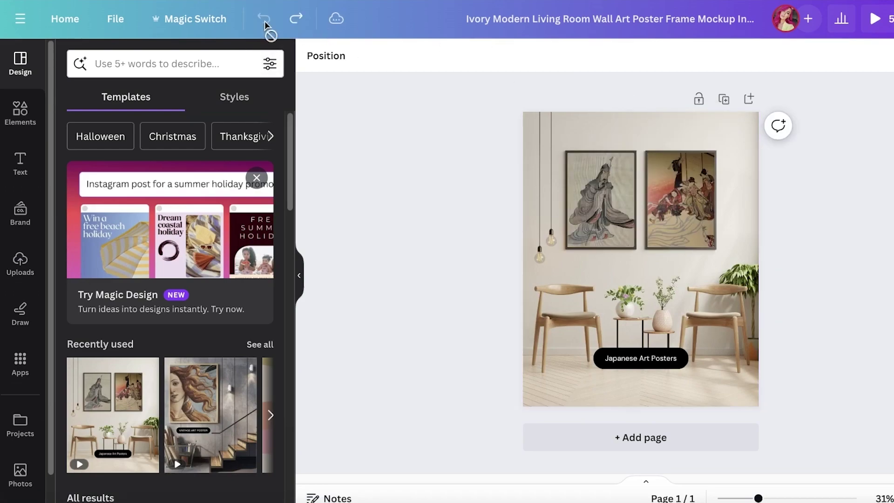
pyautogui.click(625, 197)
pyautogui.click(164, 11)
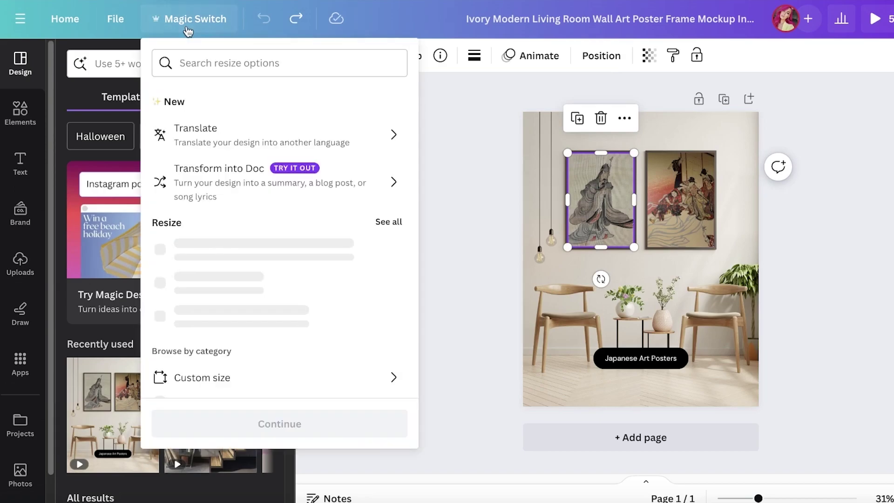
pyautogui.click(467, 184)
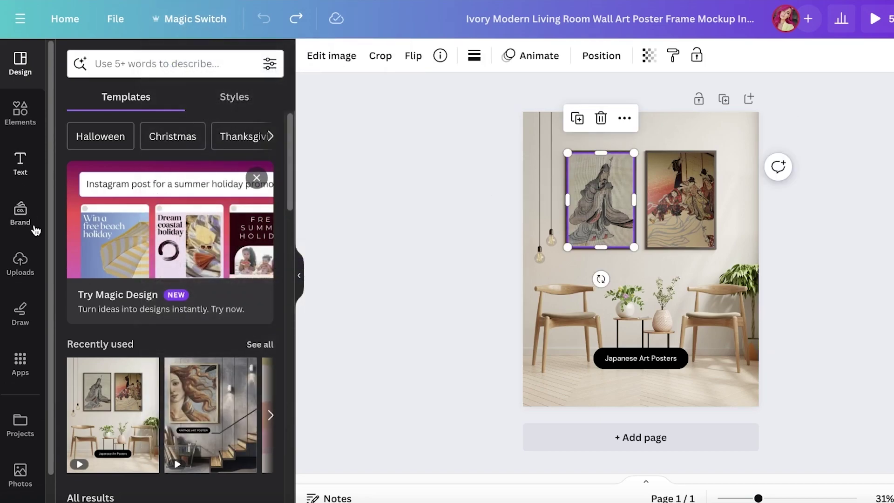
# From Uploads, place the sun print in the left frame and the moon print in the right frame.
pyautogui.click(19, 261)
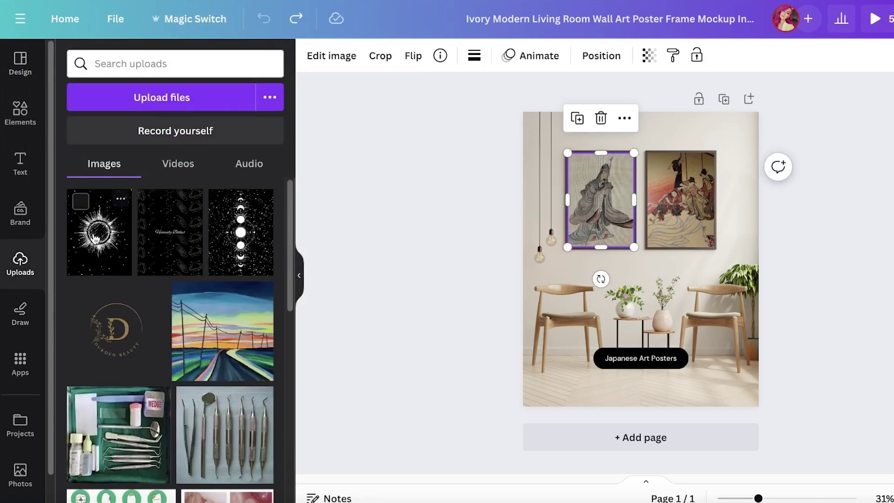
pyautogui.moveTo(122, 241); pyautogui.dragTo(585, 222)
pyautogui.moveTo(240, 233); pyautogui.dragTo(682, 207)
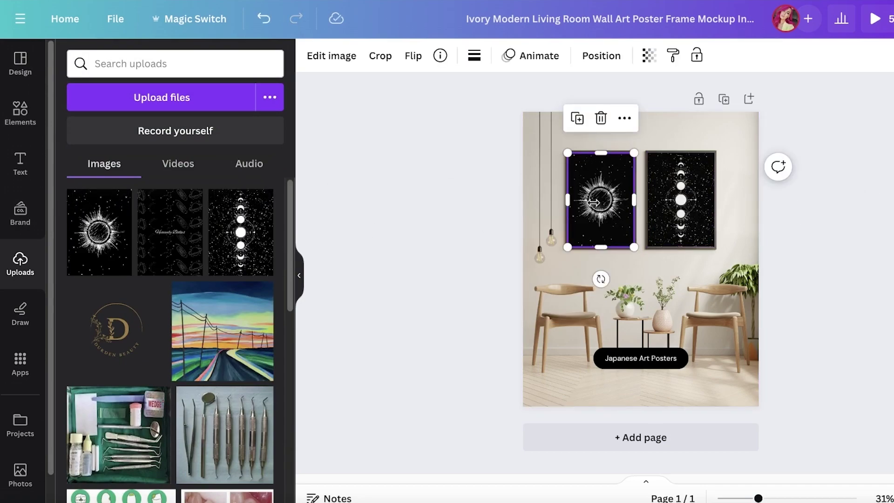
pyautogui.click(873, 161)
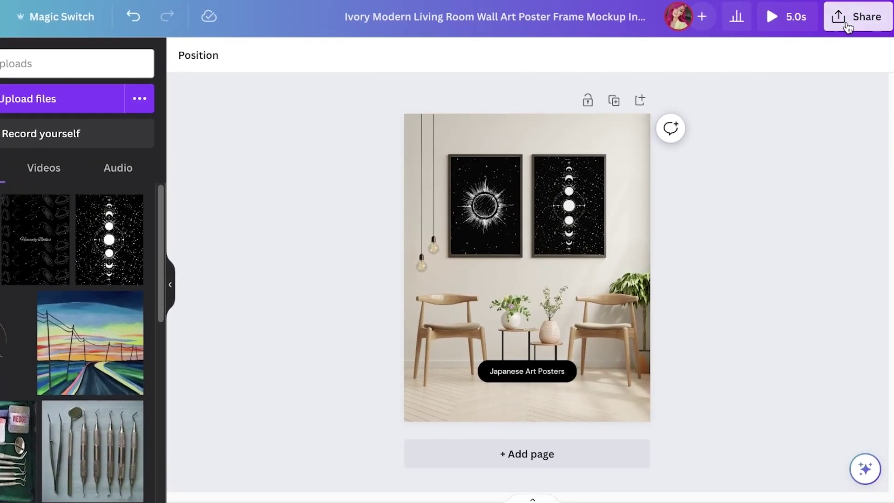
pyautogui.click(892, 19)
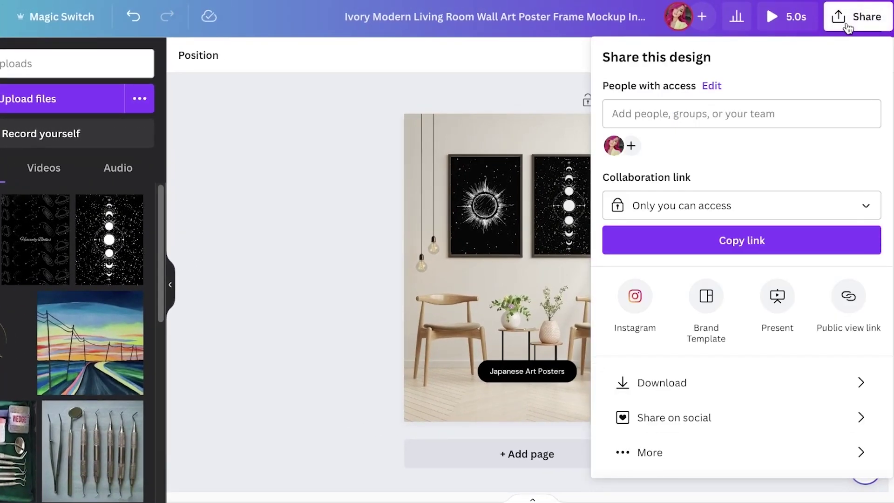
# Set the download to JPG with higher quality and larger size, then delete the Japanese Art Posters label.
pyautogui.click(645, 383)
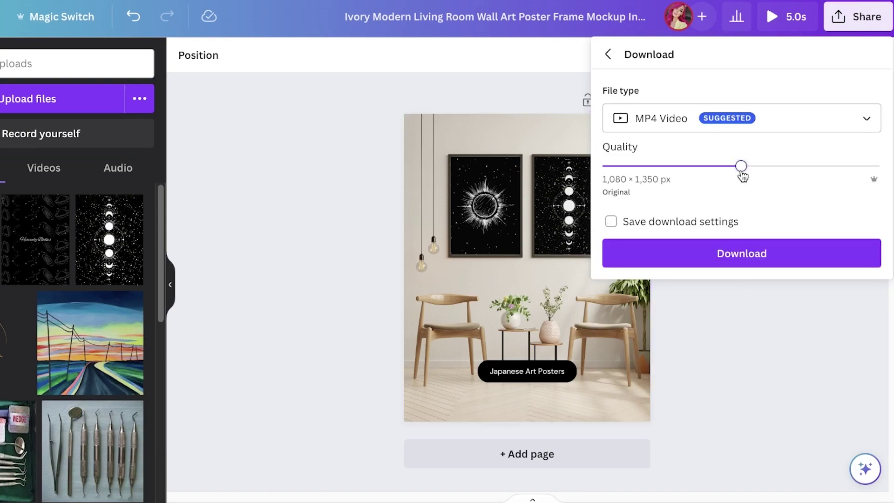
pyautogui.moveTo(742, 176); pyautogui.dragTo(756, 175)
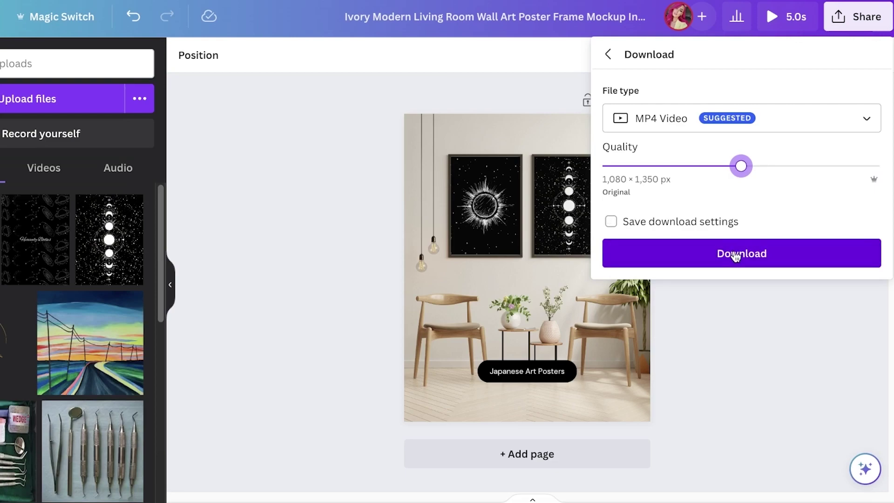
pyautogui.click(719, 125)
pyautogui.scroll(2, 698, 163)
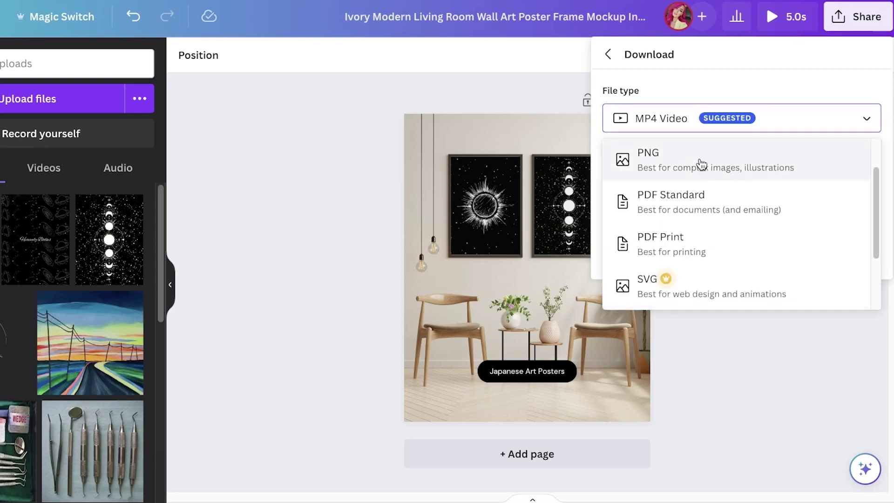
pyautogui.click(697, 208)
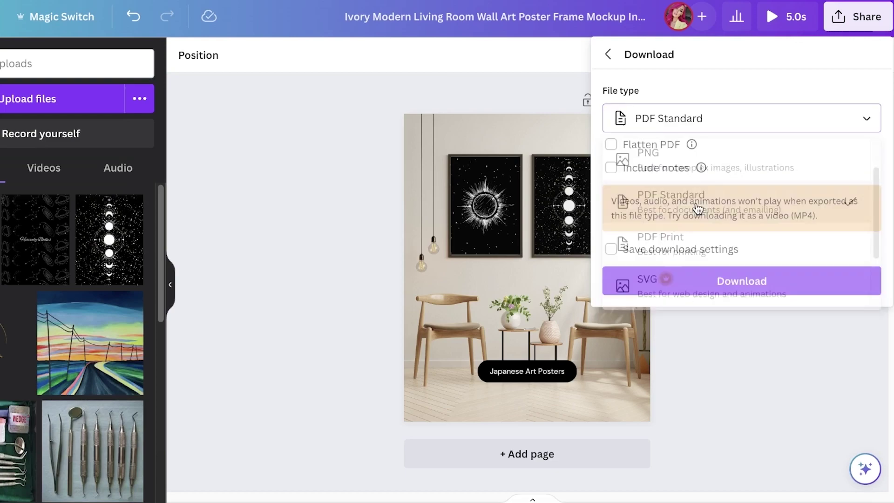
pyautogui.click(691, 127)
pyautogui.click(691, 172)
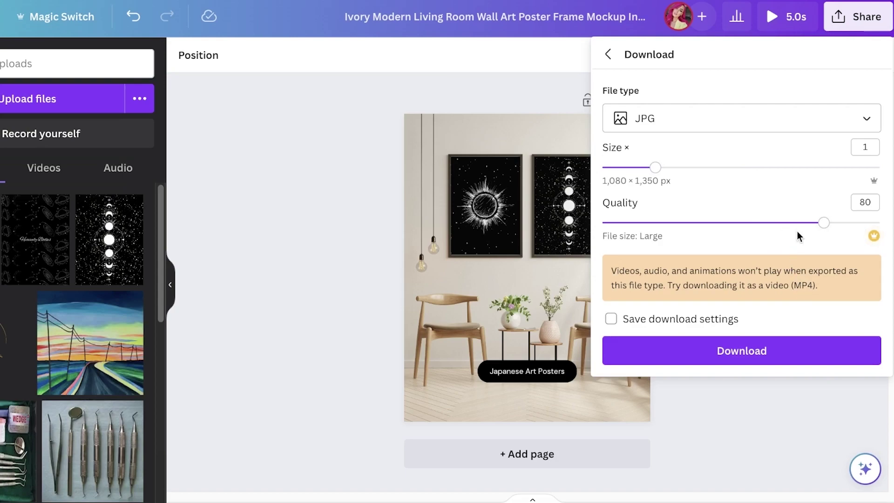
pyautogui.moveTo(792, 222); pyautogui.dragTo(842, 230)
pyautogui.moveTo(669, 167); pyautogui.dragTo(735, 167)
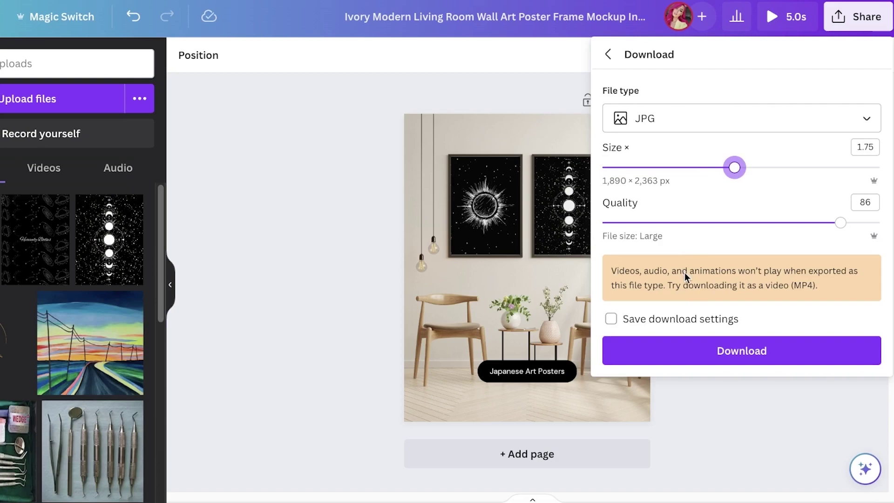
pyautogui.click(498, 370)
pyautogui.press('Delete')
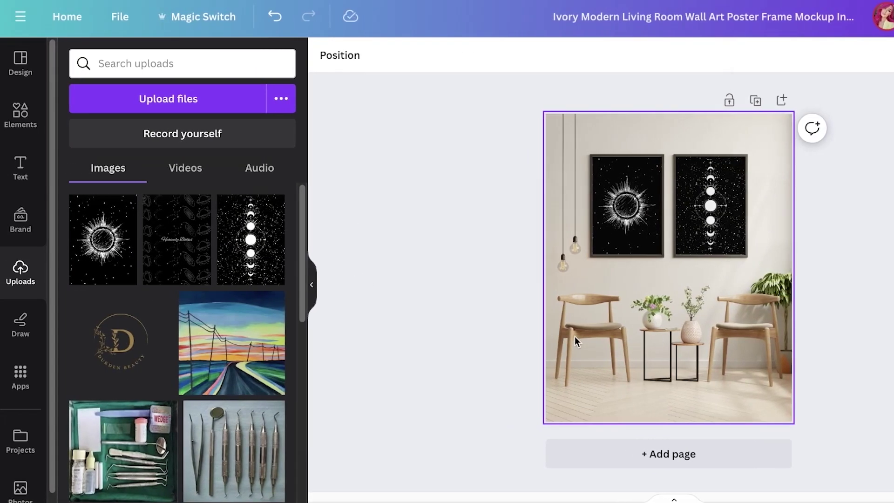
# Add a title text box reading 'Celestial Print Art' to the mockup.
pyautogui.click(14, 168)
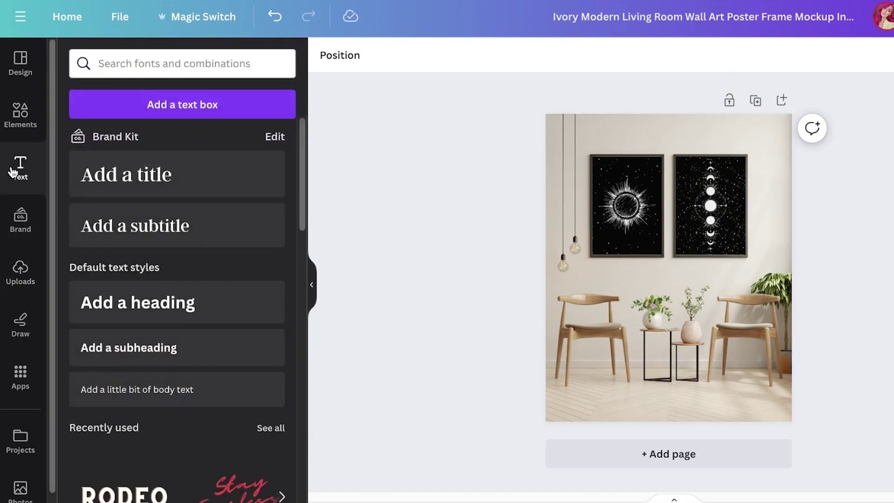
pyautogui.click(155, 179)
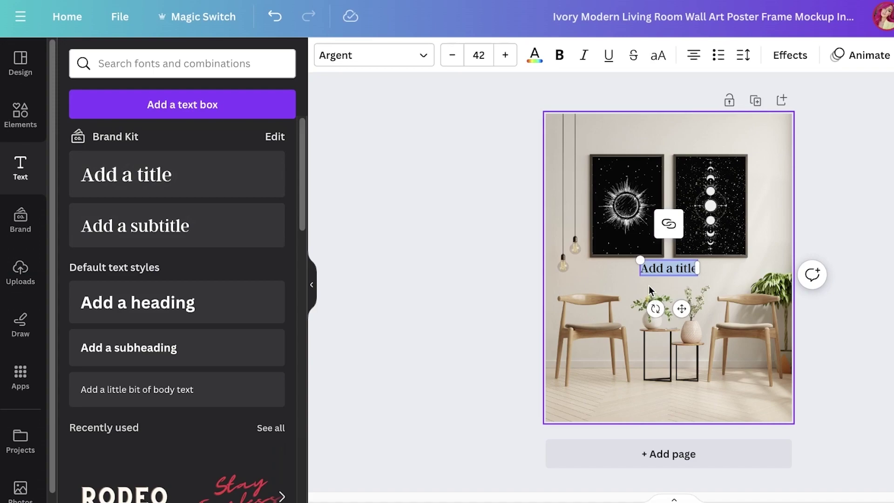
pyautogui.press('BackSpace')
pyautogui.write('Celestial Print Art')
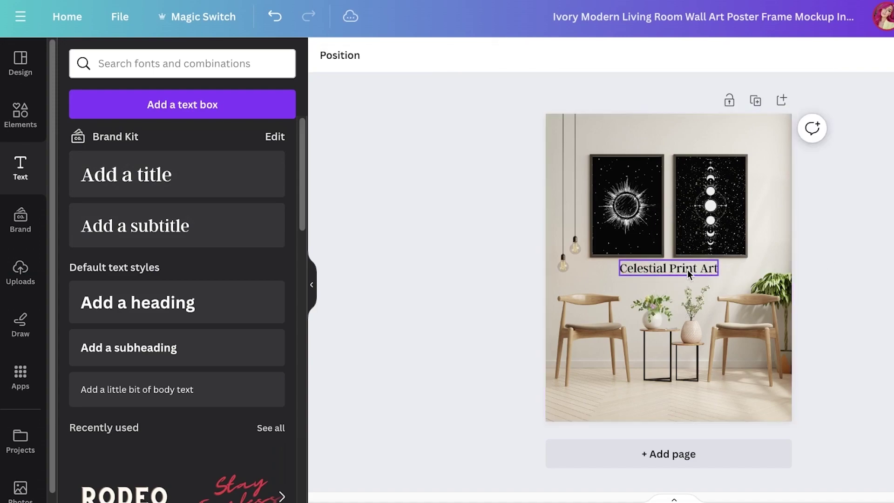
pyautogui.moveTo(688, 269); pyautogui.dragTo(619, 380)
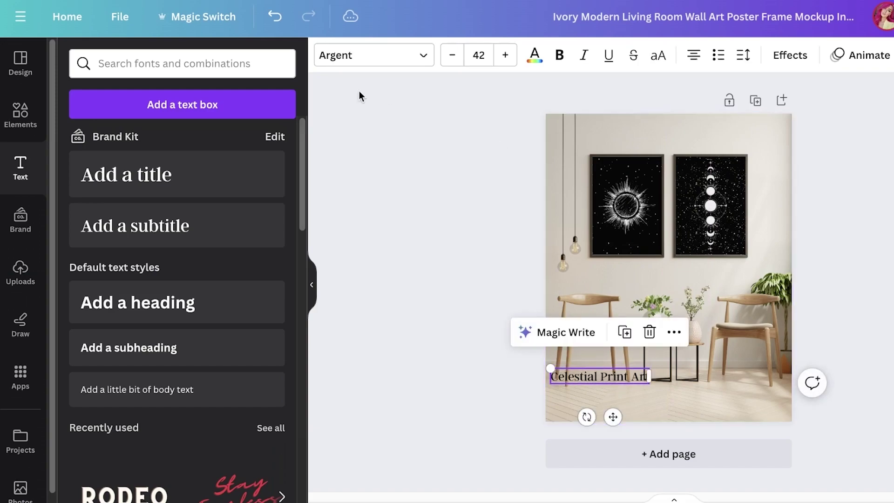
# Give the label a pink background effect and move it to the page's top-left.
pyautogui.click(790, 55)
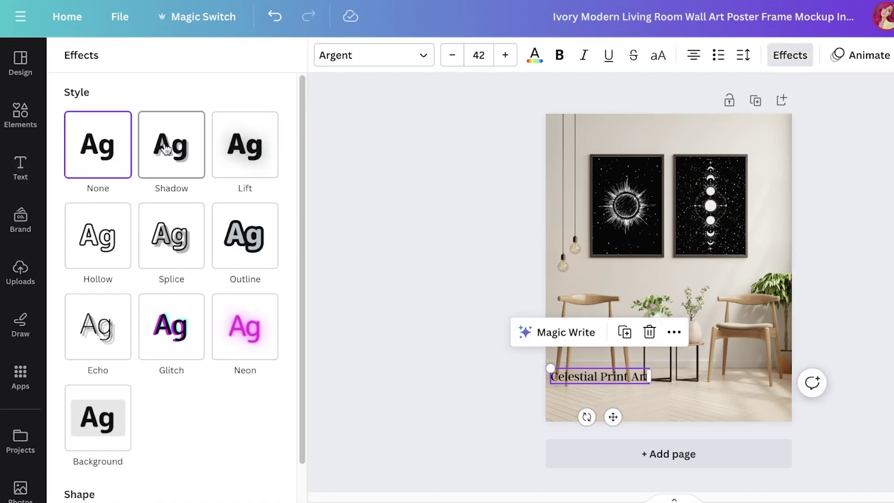
pyautogui.scroll(-2, 172, 291)
pyautogui.click(77, 322)
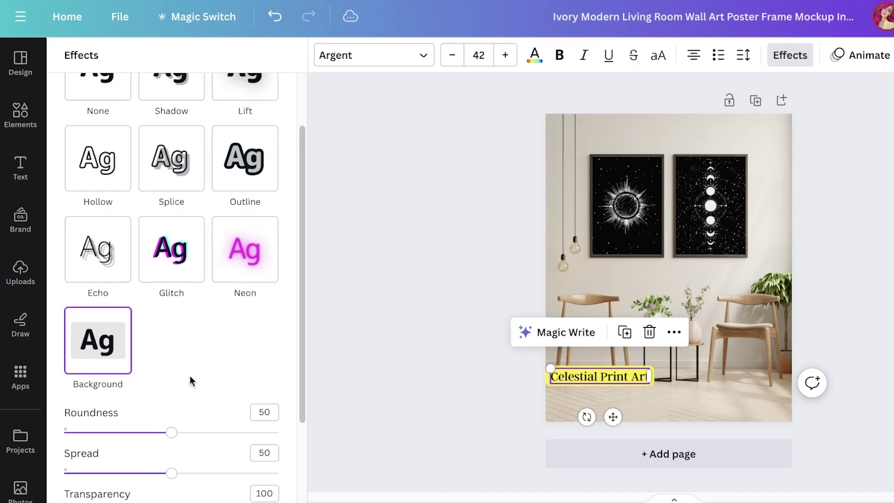
pyautogui.scroll(-3, 188, 486)
pyautogui.click(265, 374)
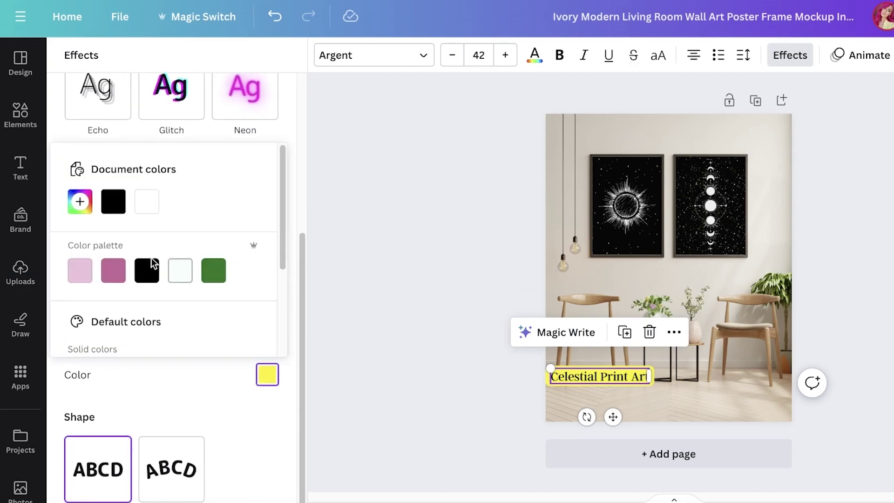
pyautogui.click(89, 273)
pyautogui.click(113, 270)
pyautogui.click(471, 304)
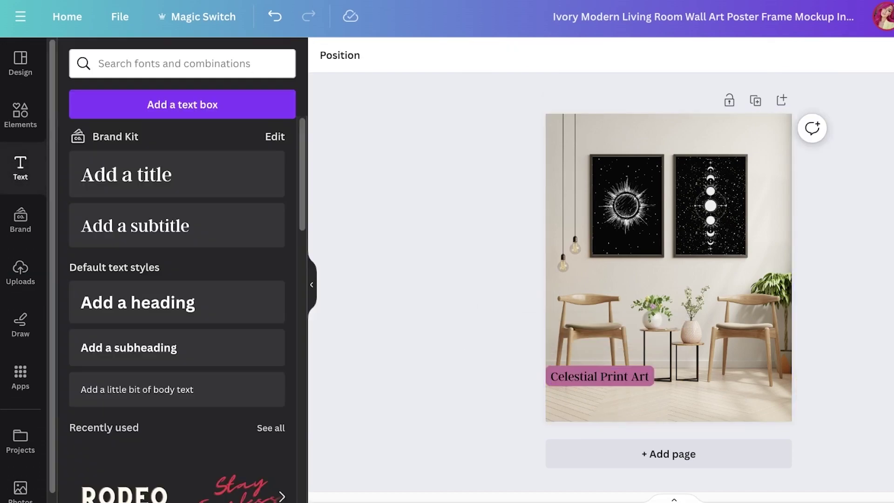
pyautogui.moveTo(608, 380); pyautogui.dragTo(613, 134)
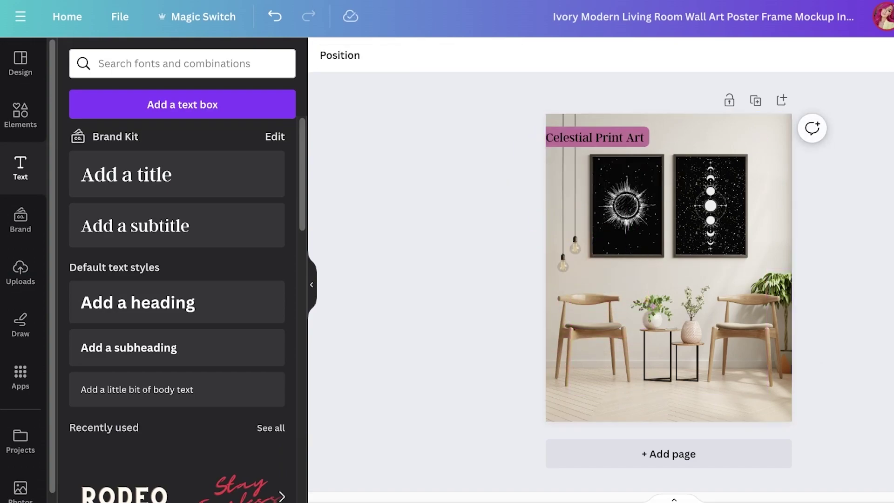
# Open the download settings from Share, then close them again.
pyautogui.click(857, 16)
pyautogui.click(698, 378)
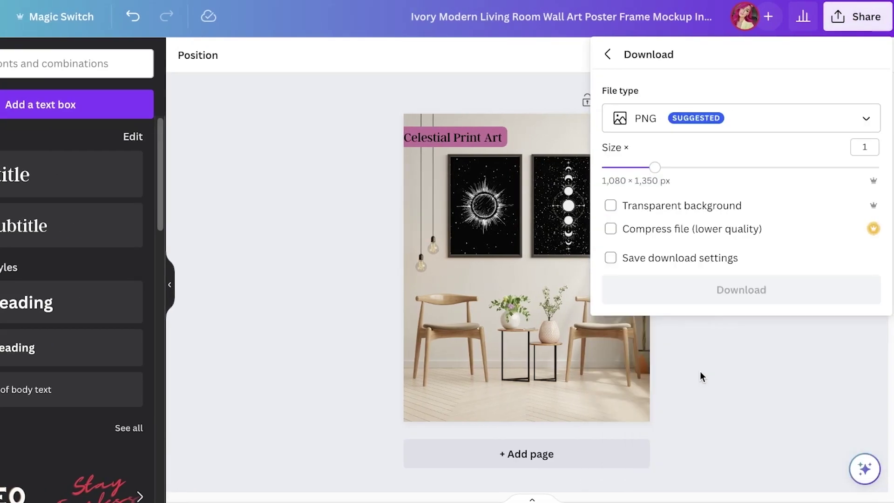
pyautogui.click(733, 405)
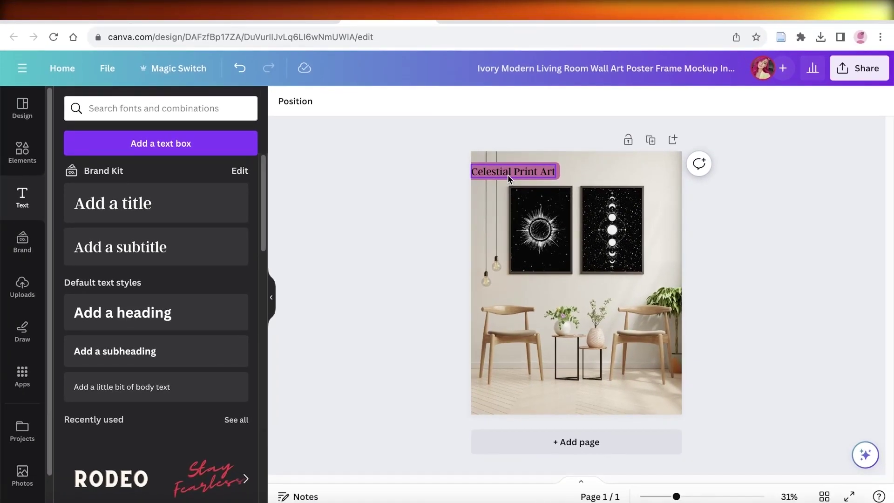
# Switch to the Ivory Modern template preview tab, close the preview, and go to Canva's home page.
pyautogui.click(307, 22)
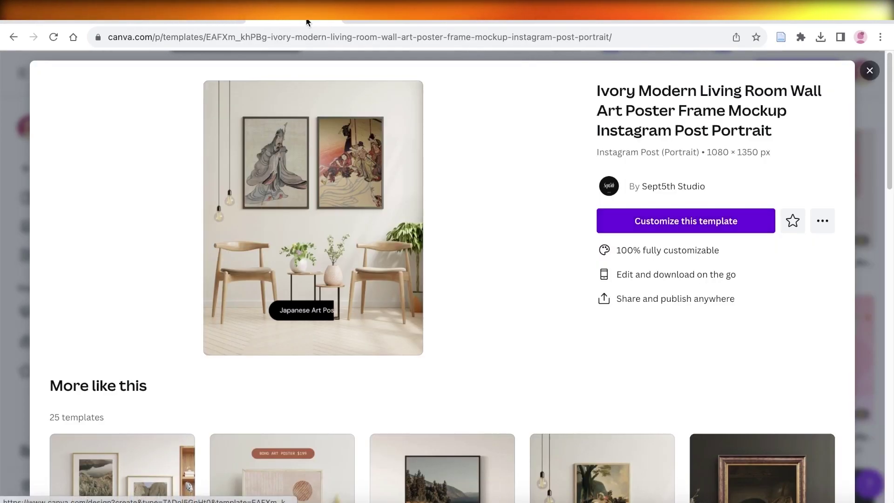
pyautogui.press('Escape')
pyautogui.click(56, 77)
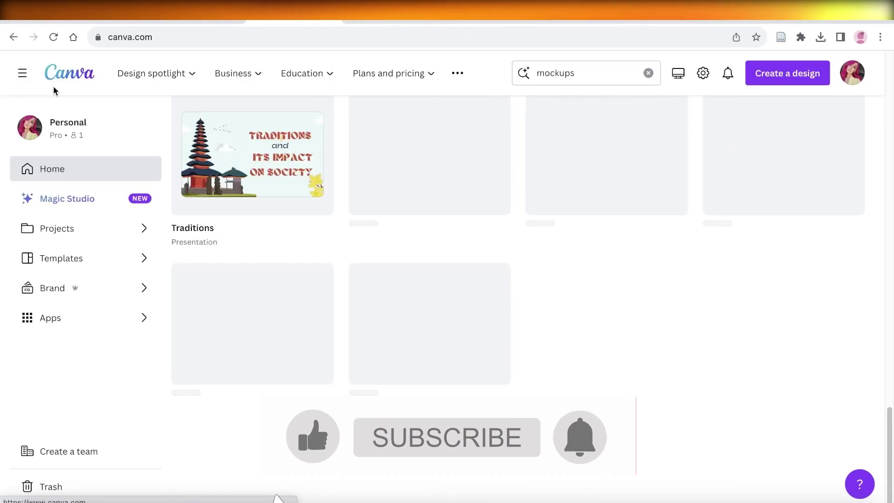